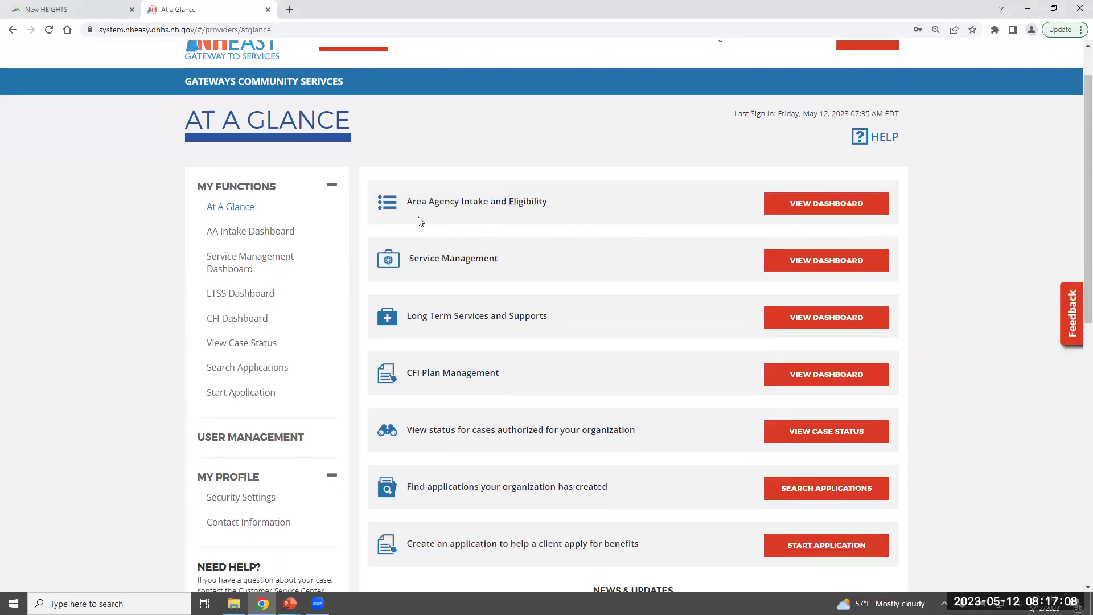
Open the Area Agency Intake and Eligibility dashboard and list the 0-10 day initial intakes under Functional Screen Pending.
click(826, 216)
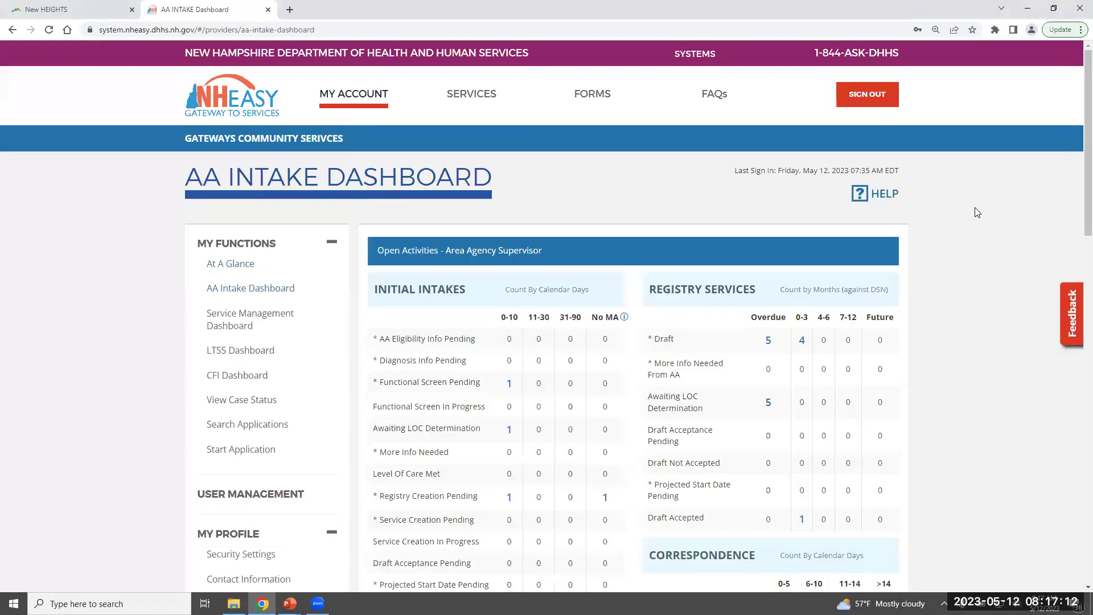
scroll(976, 215, down, 2)
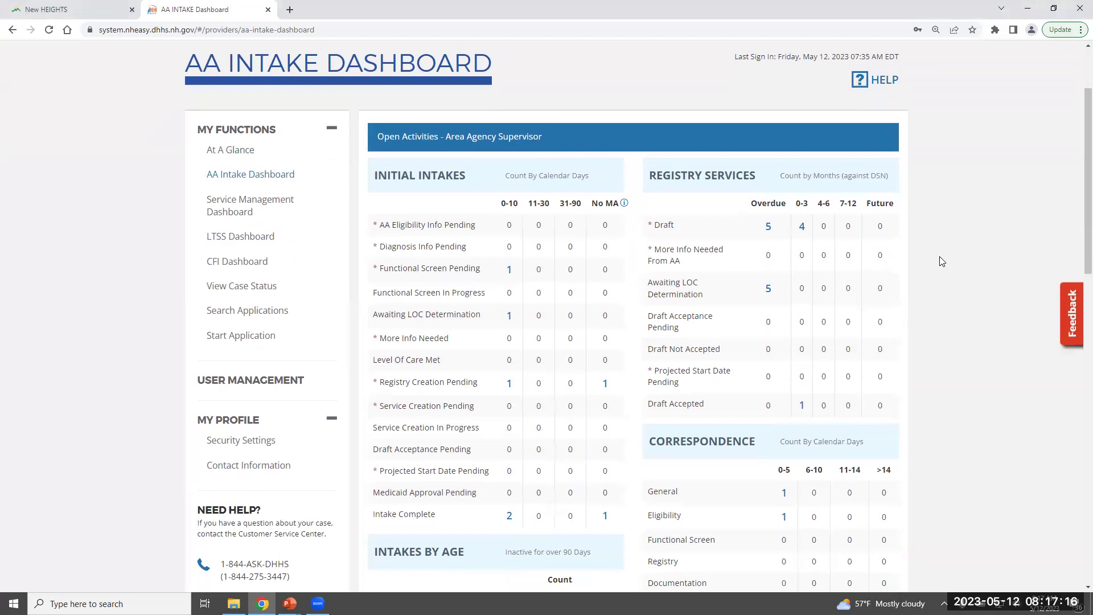
click(508, 270)
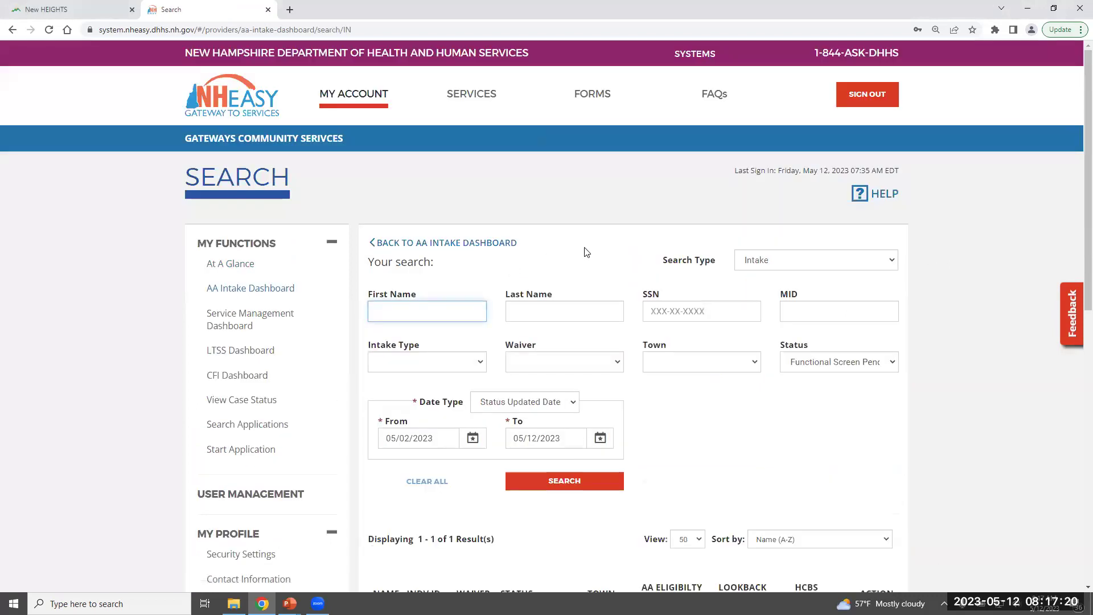
Return to the AA Intake dashboard and open the search for existing activities of type Intake.
click(480, 248)
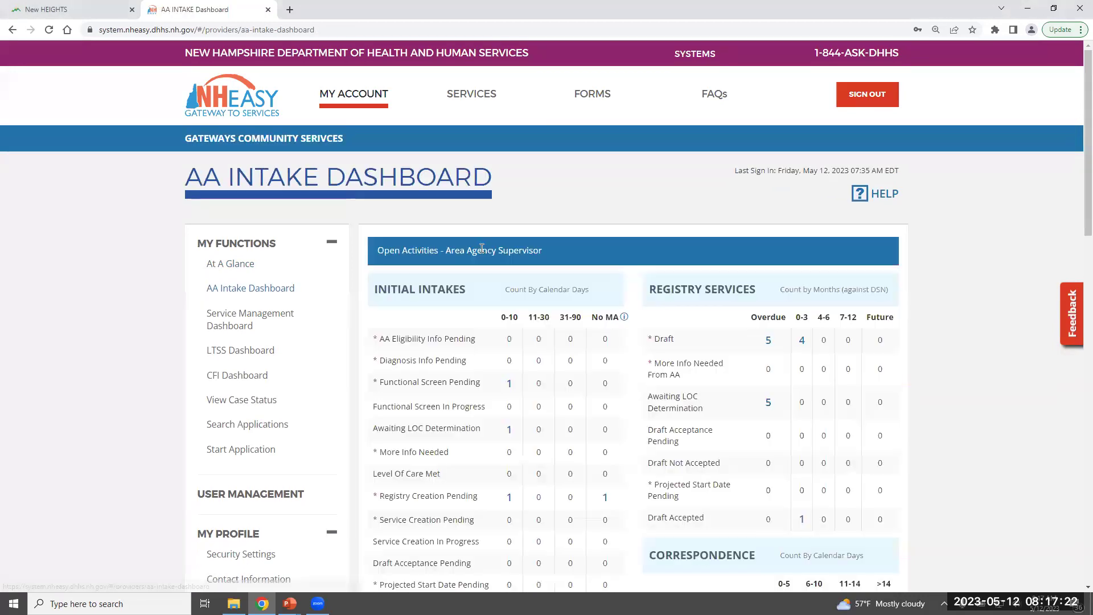
scroll(488, 284, down, 2)
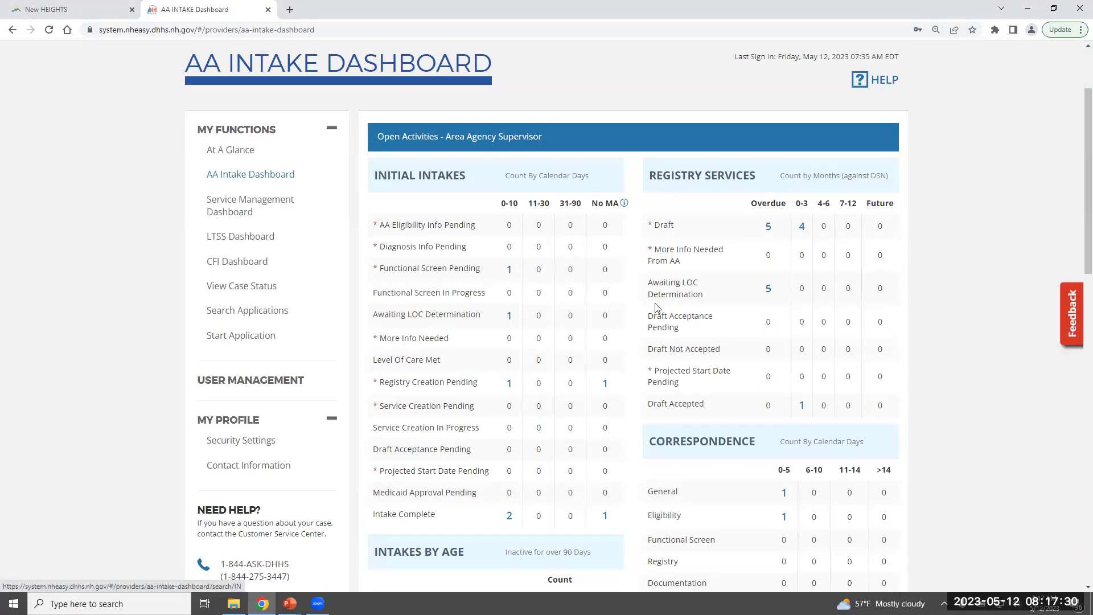
scroll(661, 307, down, 6)
scroll(660, 329, down, 2)
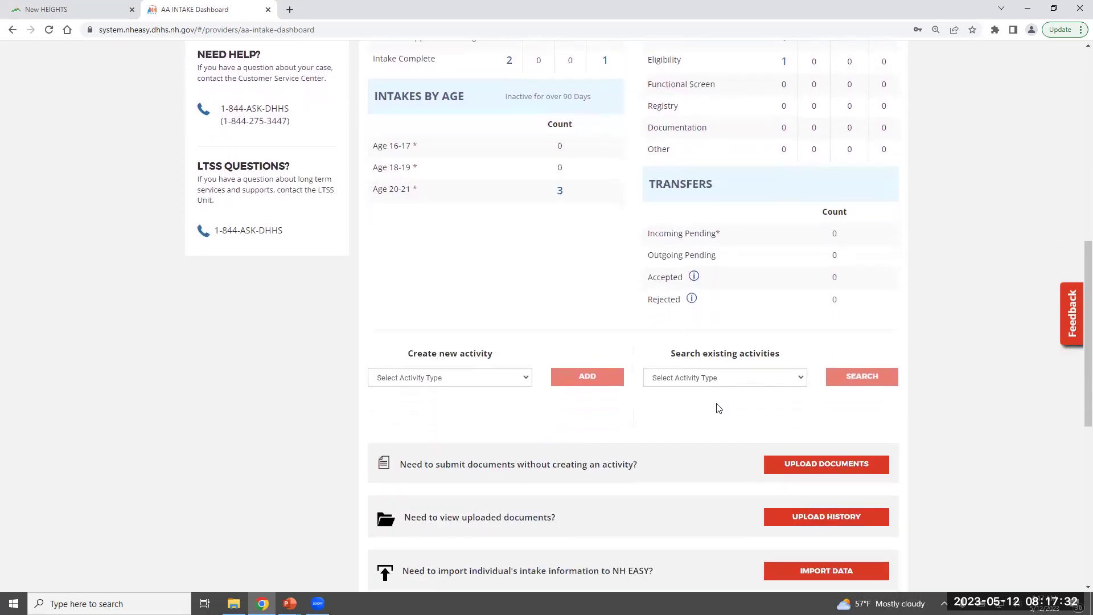
click(802, 379)
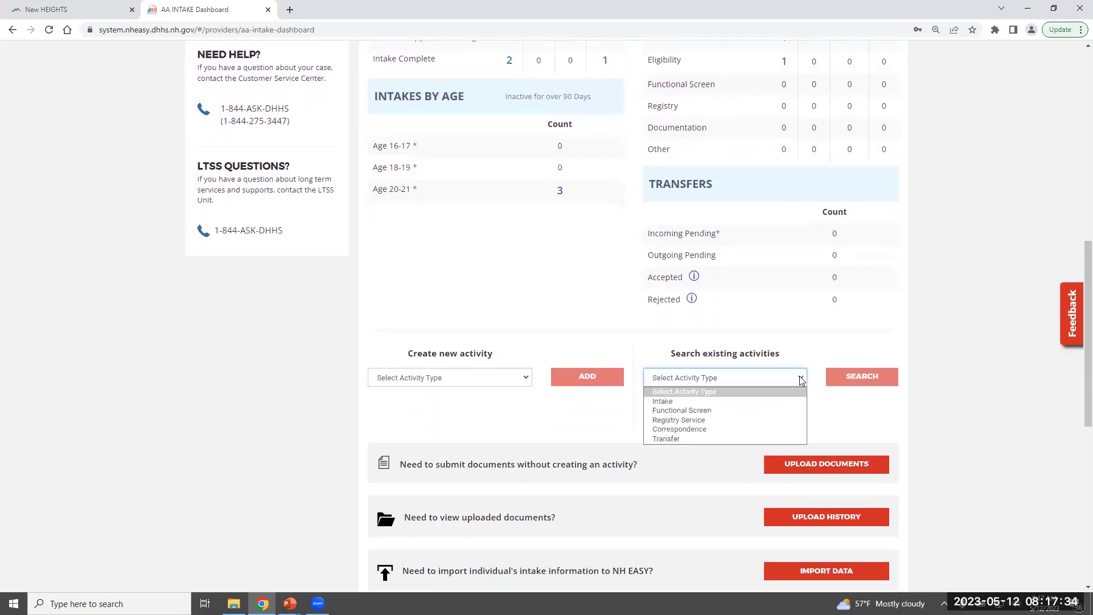
click(781, 400)
click(863, 378)
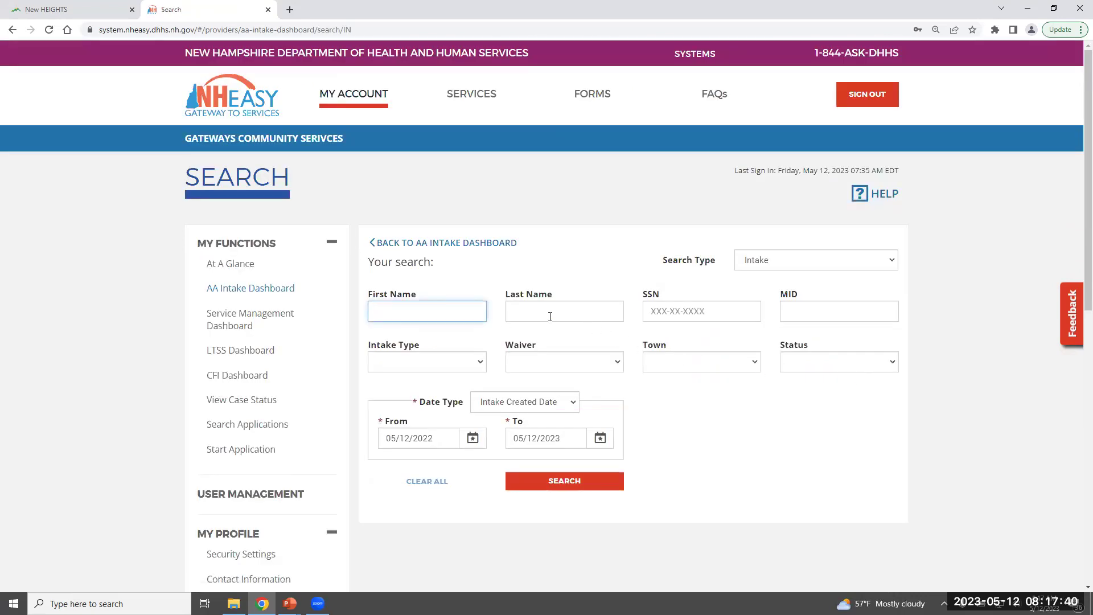
Search the intakes by the client's last name and open the functional screen of the matching record.
click(551, 312)
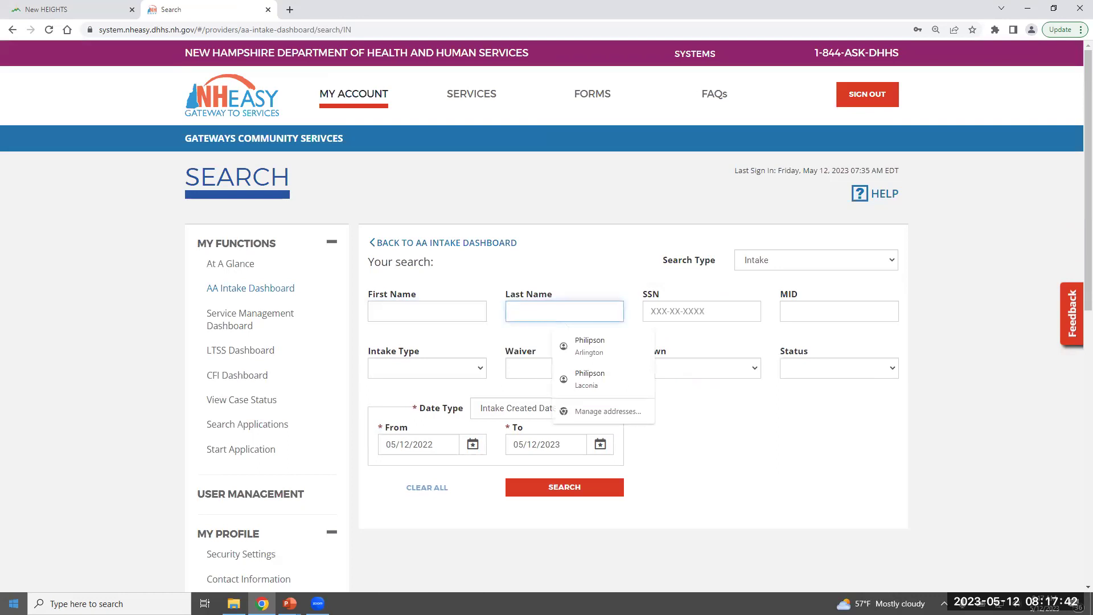
text(Truman)
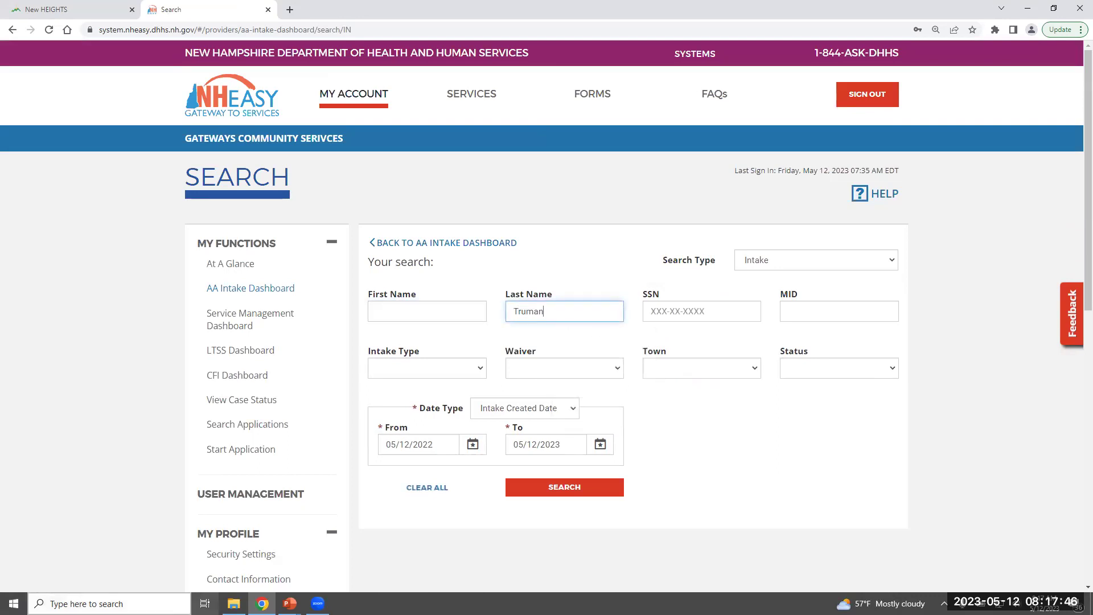
click(546, 488)
scroll(894, 433, down, 4)
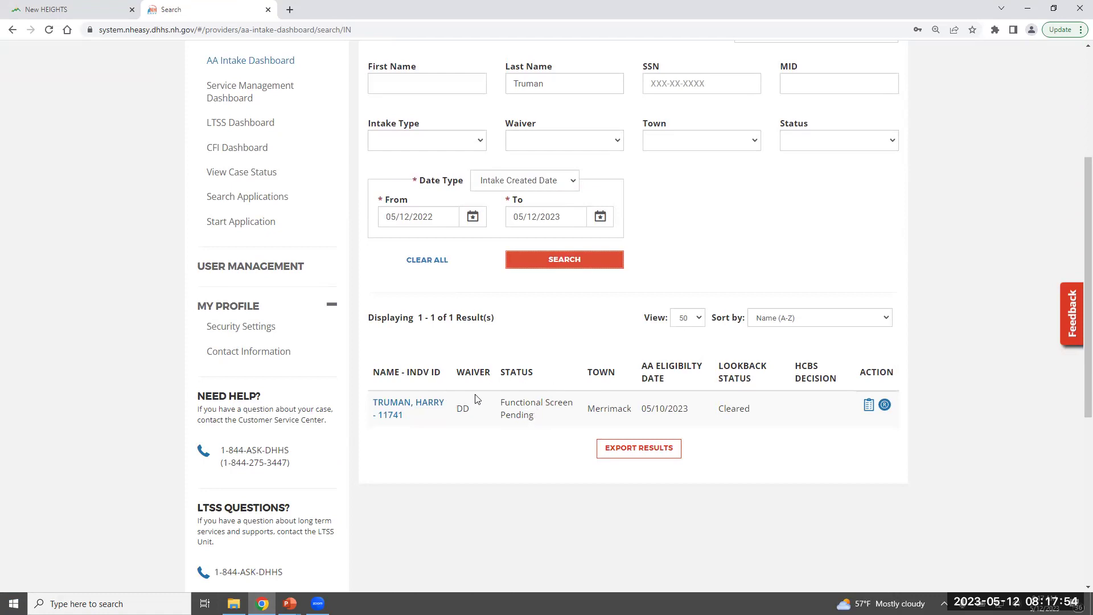
click(869, 410)
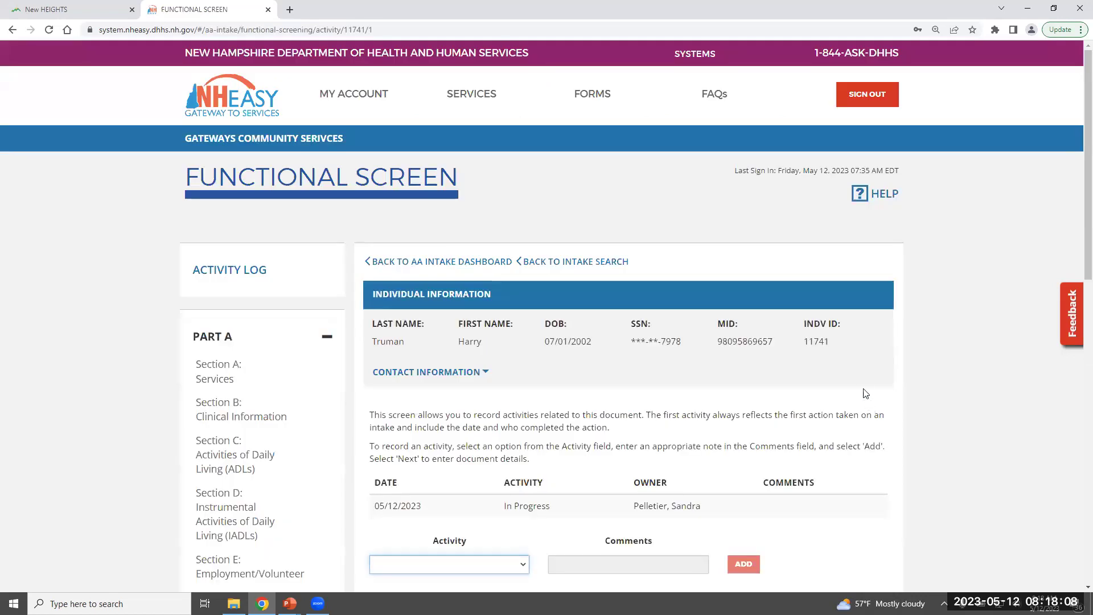
Check which activity types can be recorded in the functional screen's activity log.
scroll(865, 376, down, 2)
scroll(869, 379, down, 1)
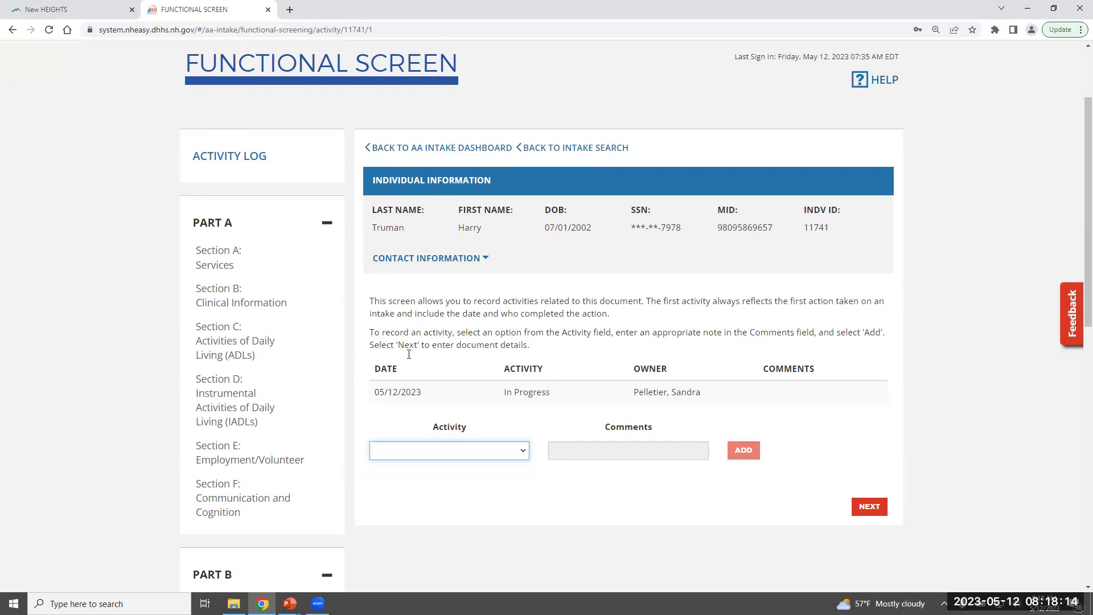
click(523, 451)
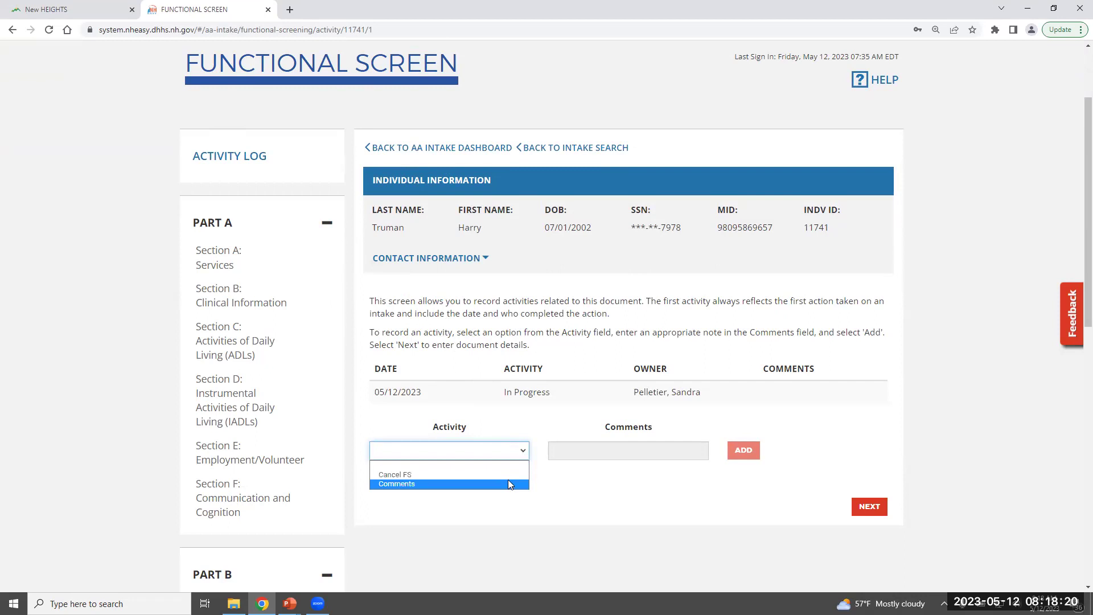
click(523, 451)
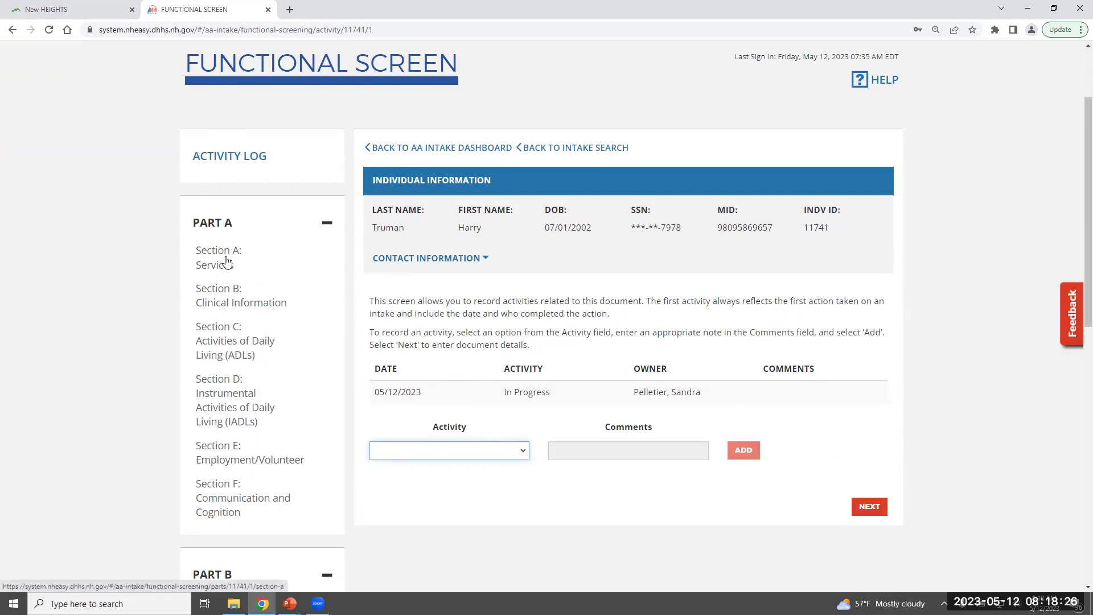
Continue to Section A, set the functional screen type to Initial Functional Screen, and answer Yes to the disability determination question.
click(883, 497)
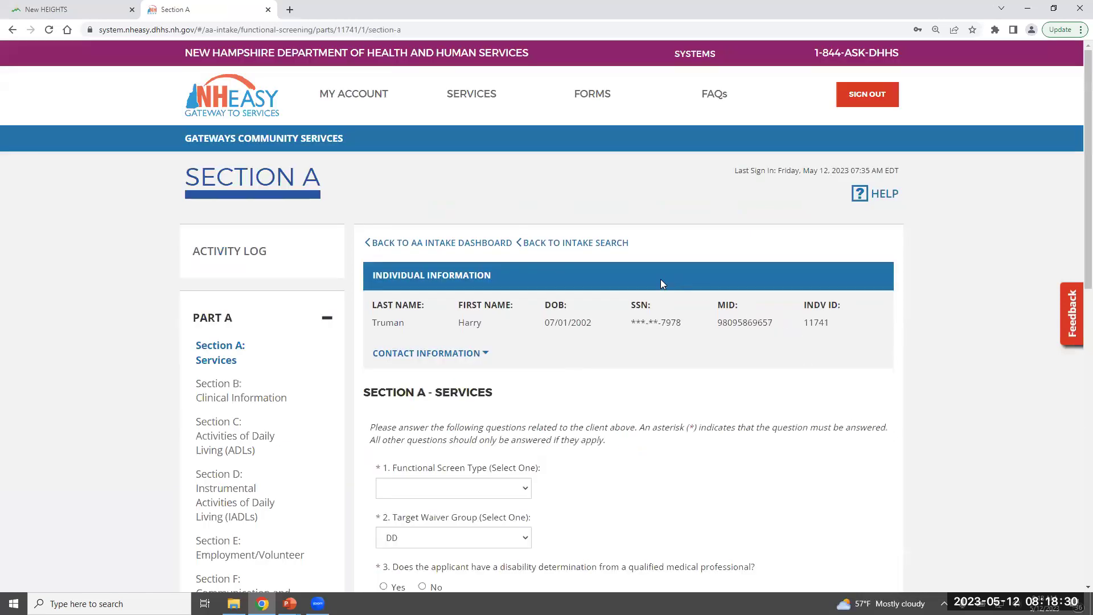
scroll(660, 279, down, 3)
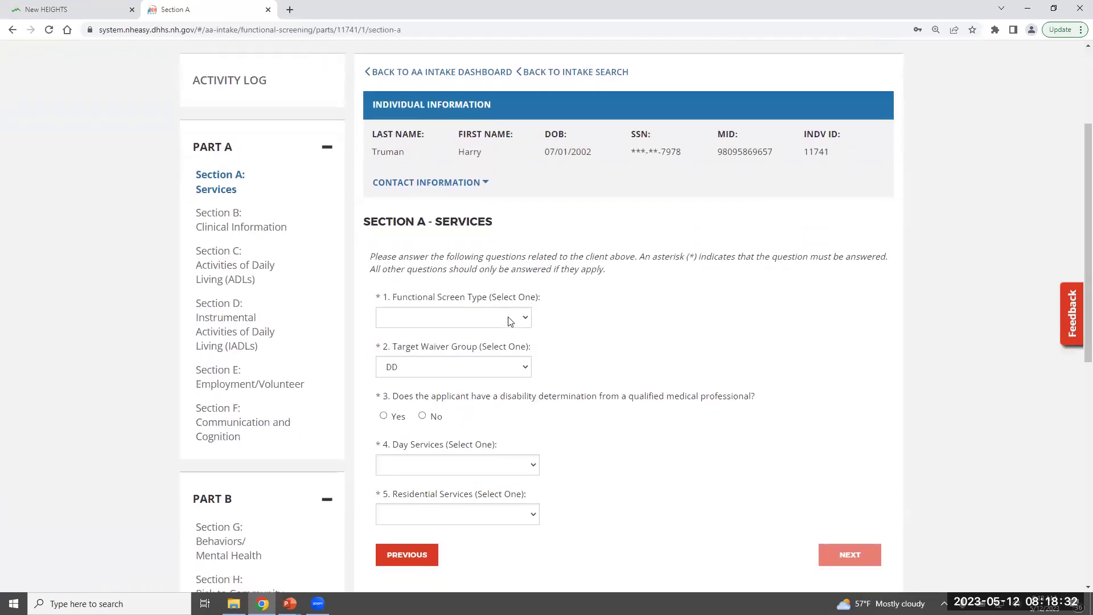
click(511, 319)
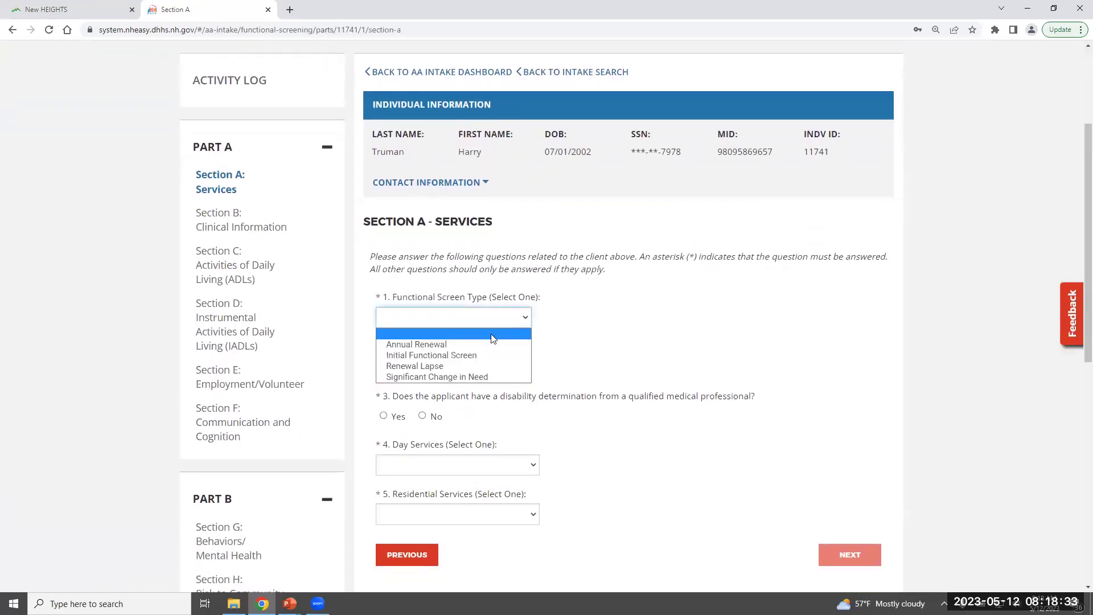
click(519, 358)
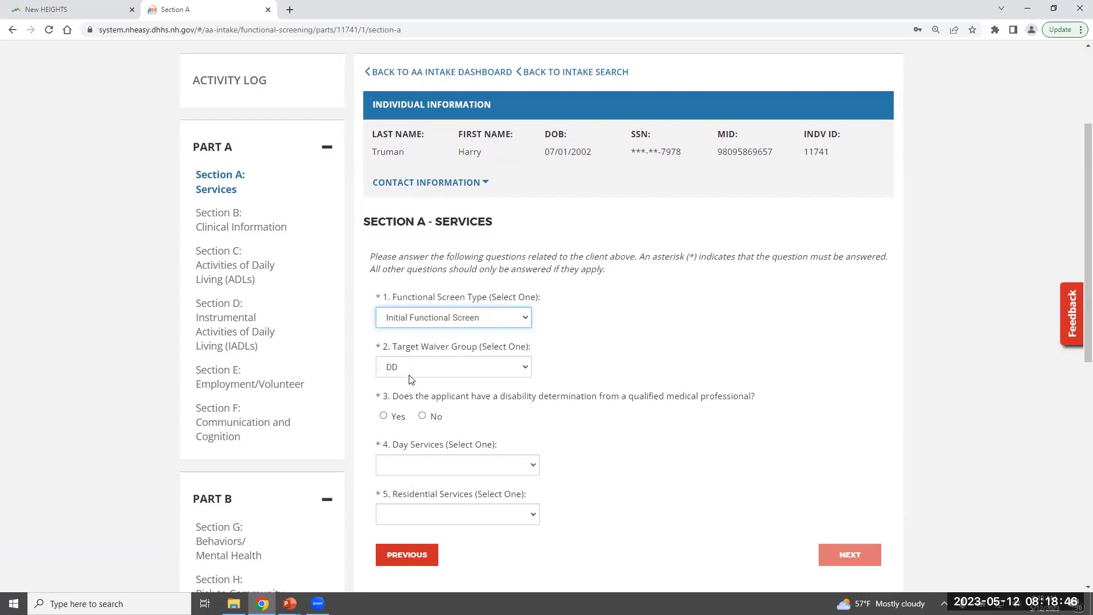
click(526, 371)
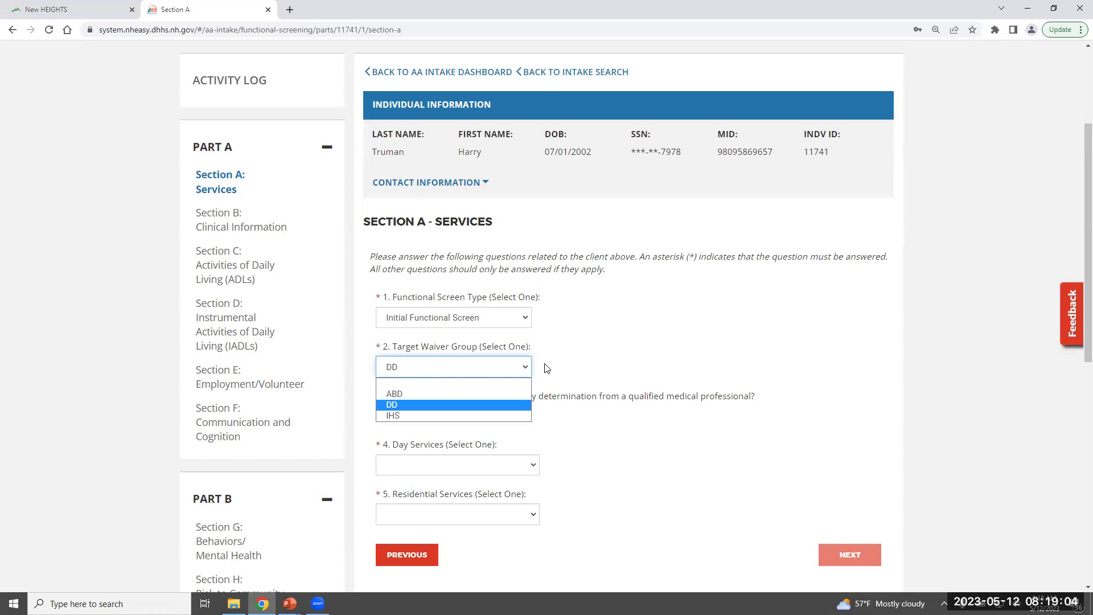
click(581, 370)
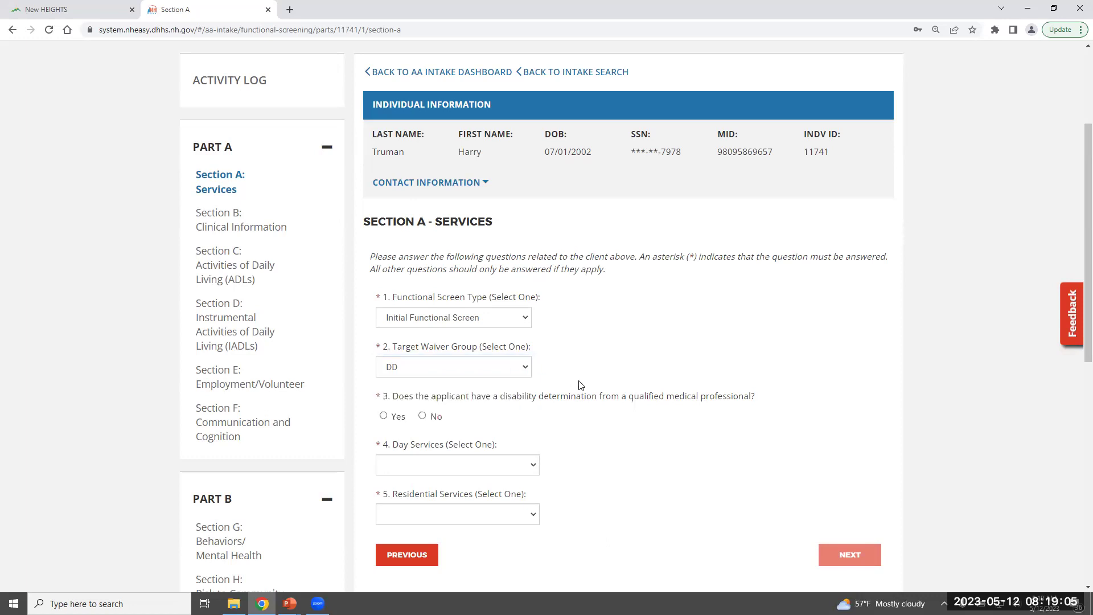
click(384, 416)
Set Day Services to He-M 507 and enter TN as its certification number.
click(534, 466)
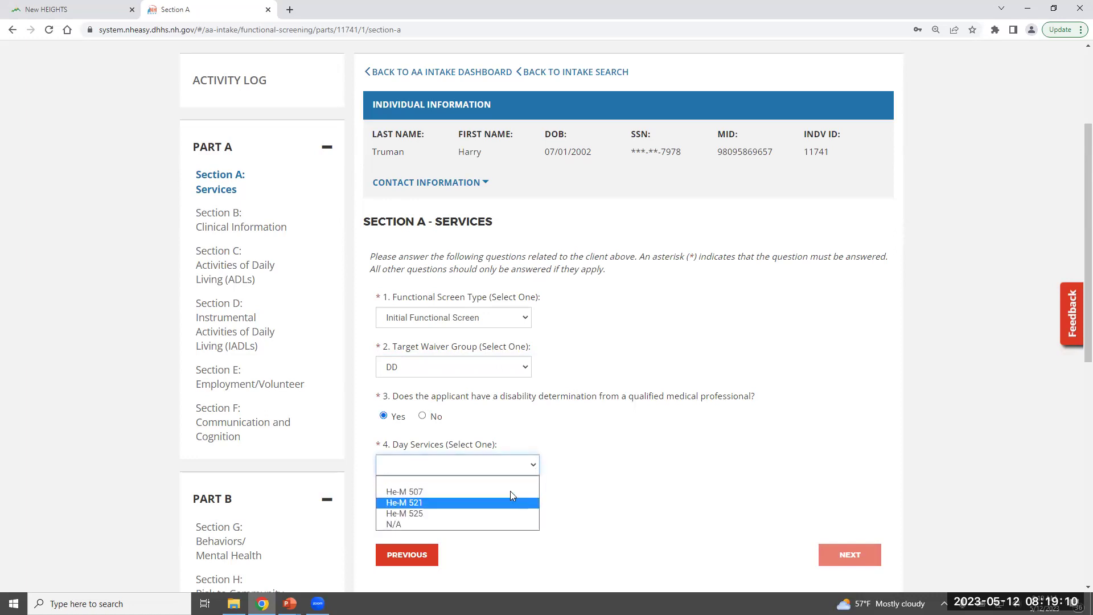
click(510, 503)
click(534, 466)
click(469, 490)
click(643, 464)
text(TN)
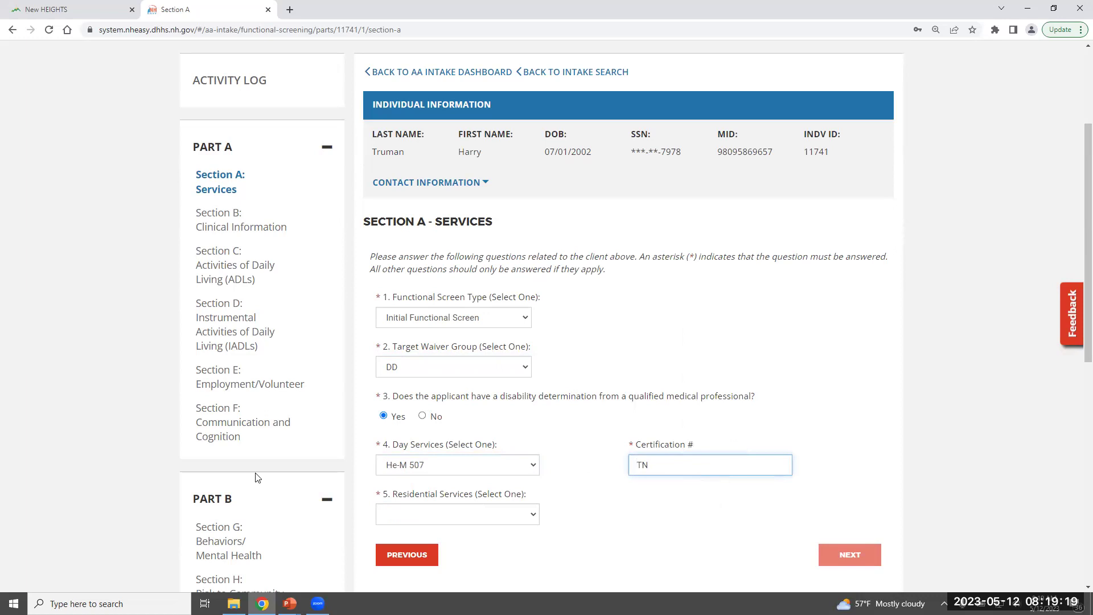
Change Day Services to N/A, set Residential Services to Independent Living, and continue to Section B.
click(456, 468)
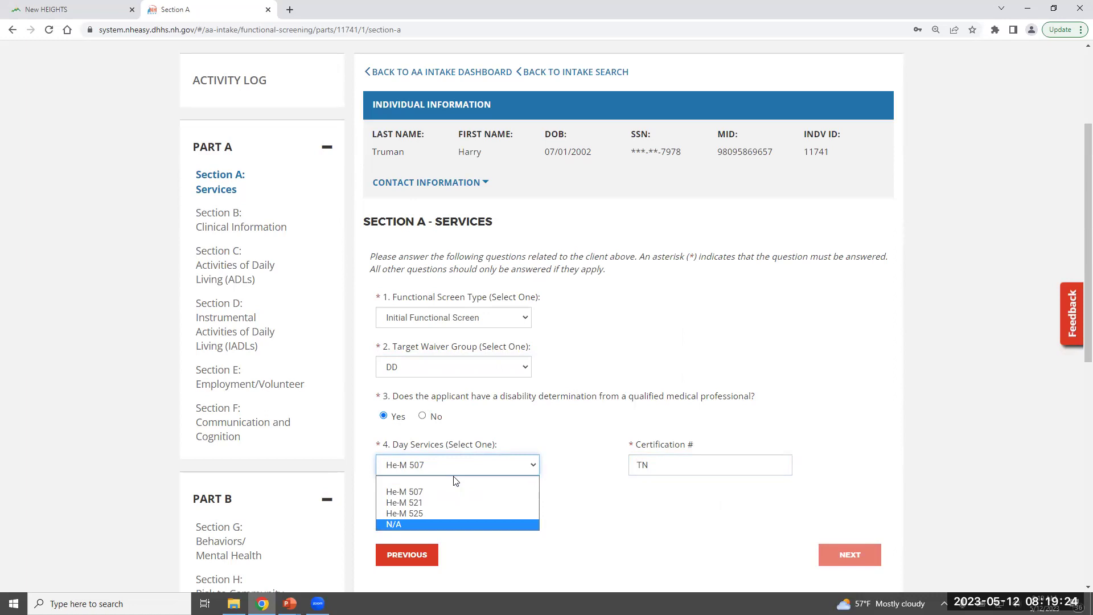
key(Return)
click(503, 472)
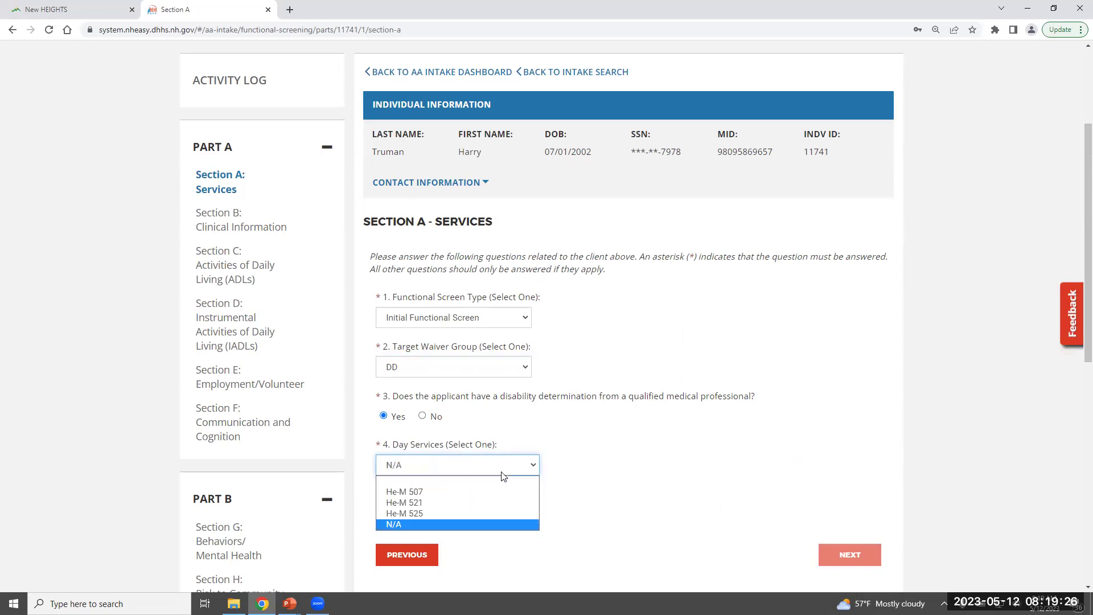
click(501, 491)
click(505, 513)
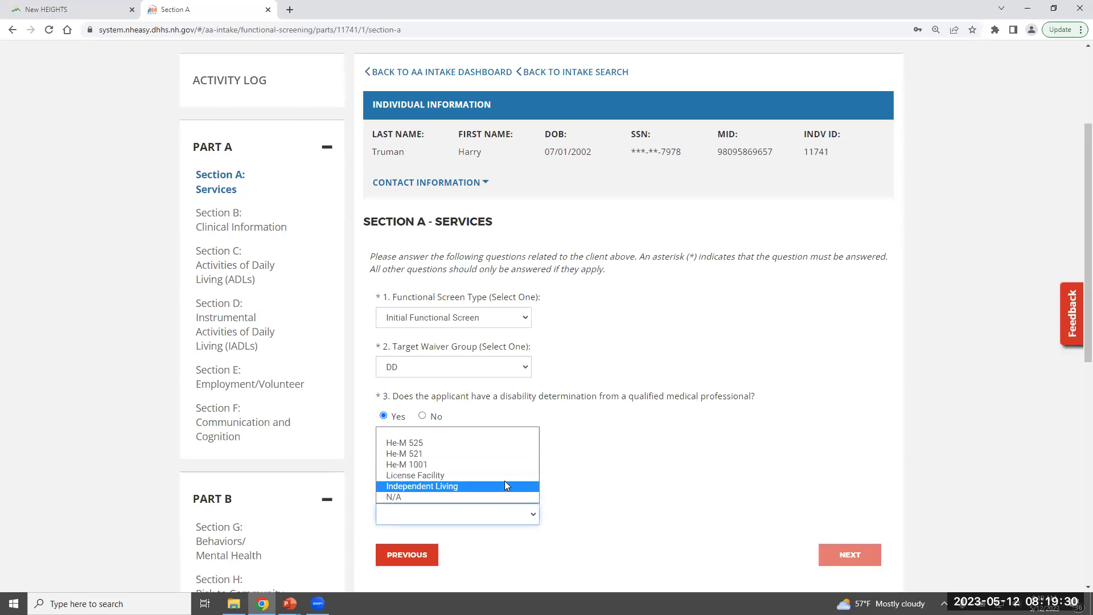
click(506, 483)
click(849, 558)
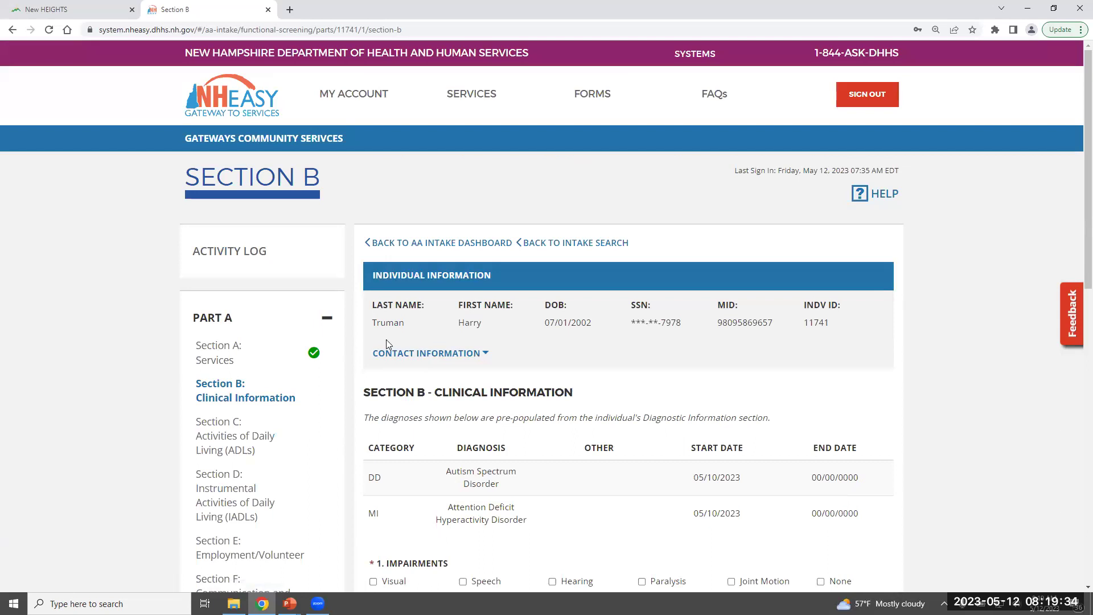
View the individual's contact information above Section B's diagnoses, and collapse it again.
scroll(352, 310, down, 3)
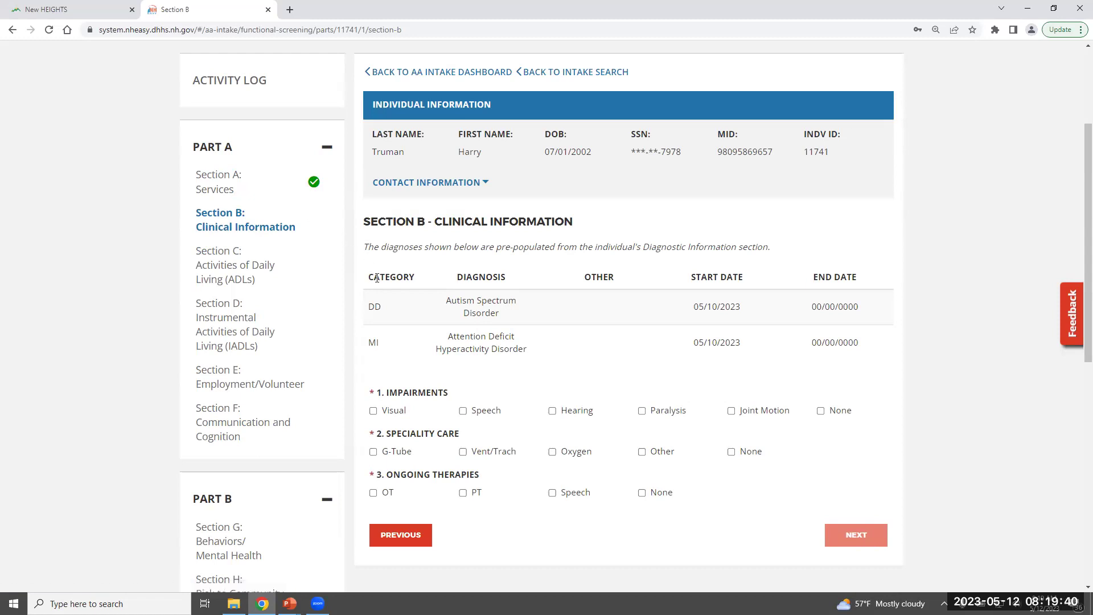
click(483, 187)
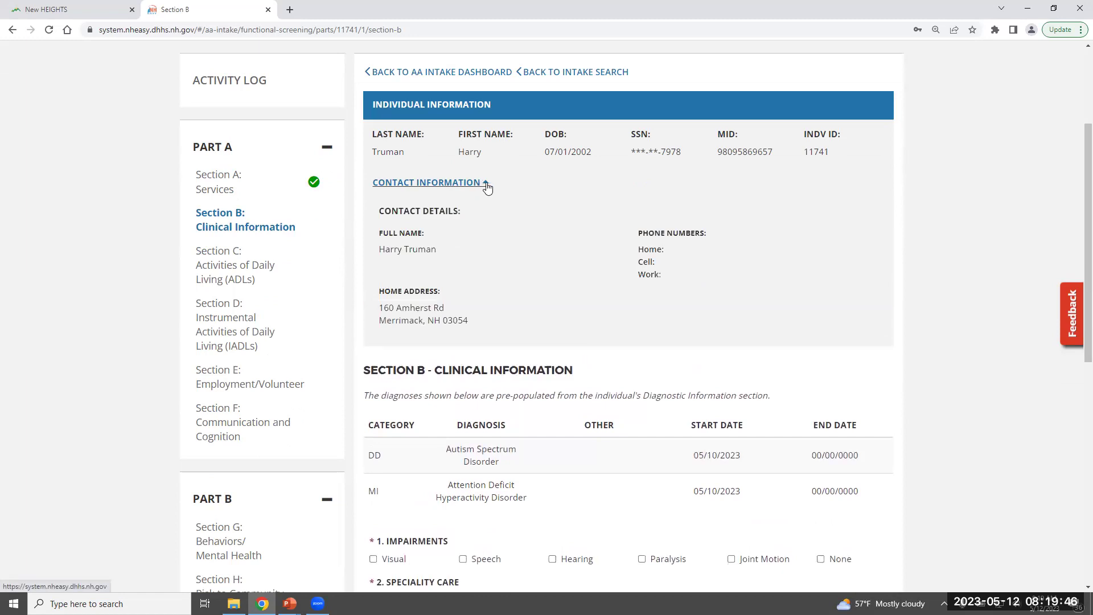
click(486, 185)
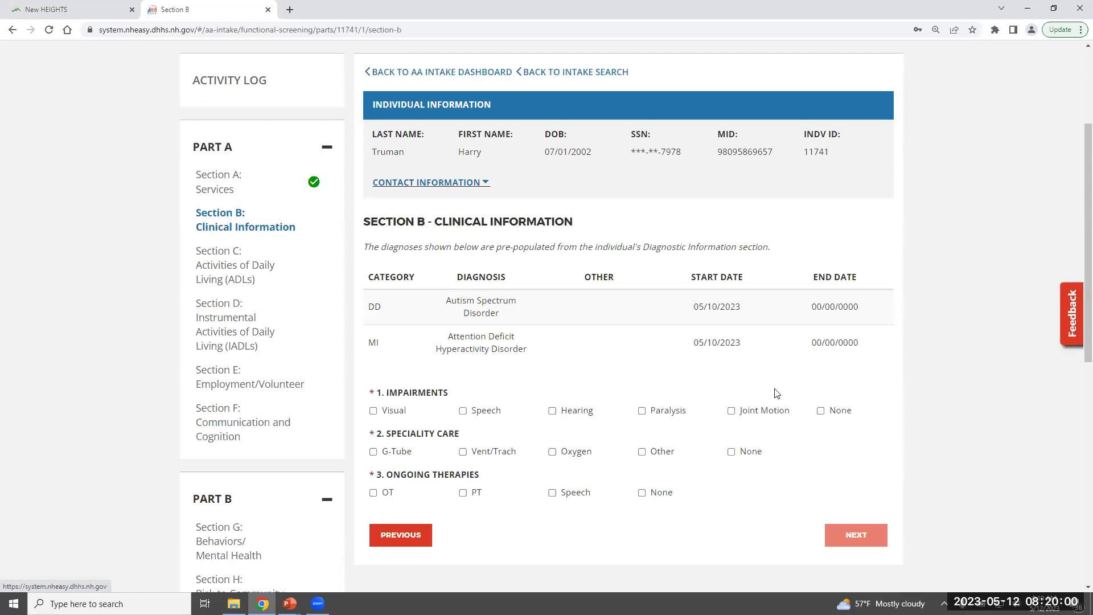
Complete Section B with Visual impairment, None for speciality care and Speech for ongoing therapies, and continue to Section C.
click(374, 411)
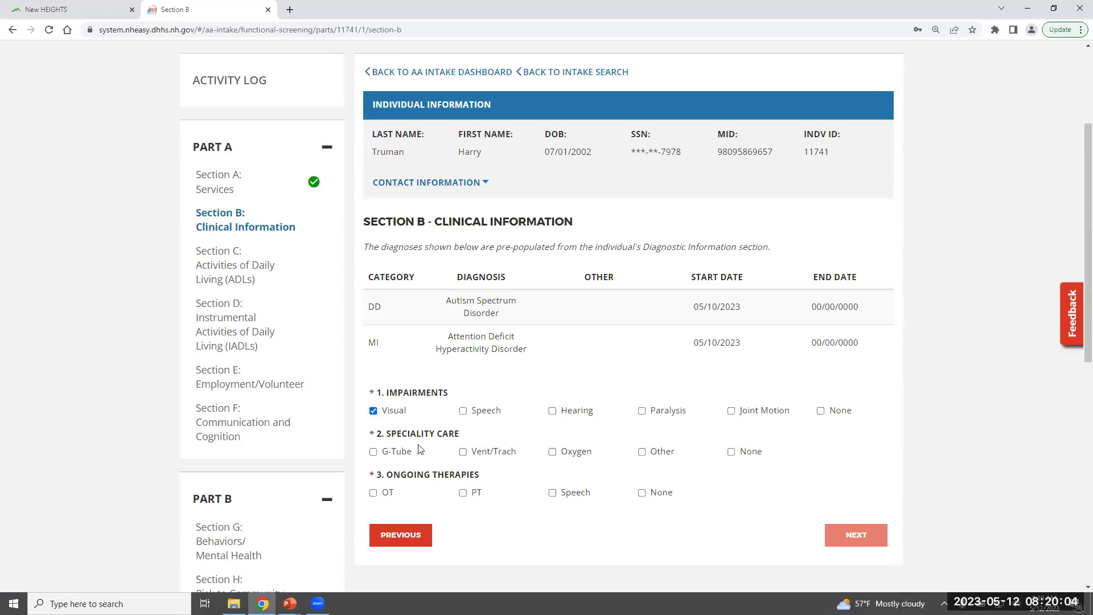
click(732, 455)
click(551, 493)
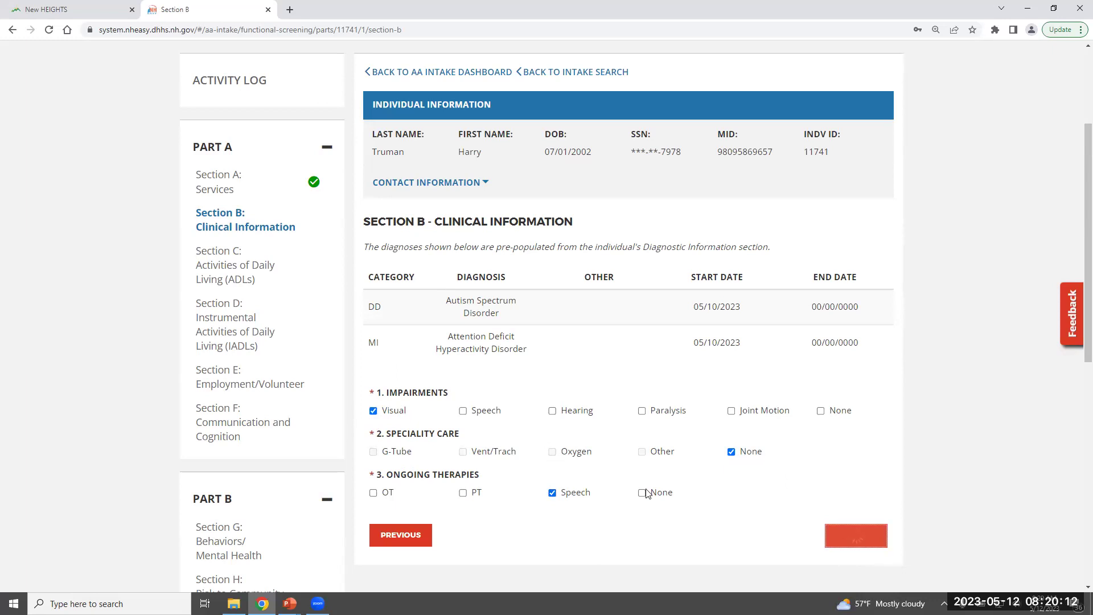
Answer Bathing's level of assistance with adaptive equipment None, and set Dressing to 1 - Assistance, helper not required throughout.
scroll(689, 327, down, 3)
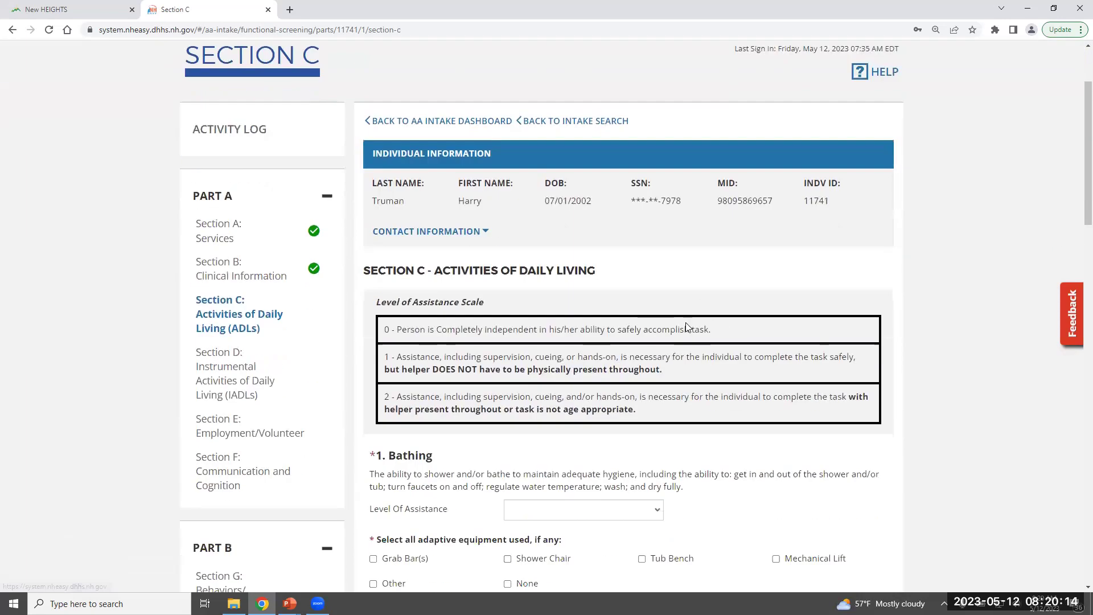
scroll(685, 317, down, 1)
click(622, 291)
click(621, 314)
click(508, 364)
click(582, 462)
click(606, 500)
Set Eating to 2 - Assistance, Helper required throughout, and Mobility In Home to 1 - Assistance, helper not required throughout, with Crutches in Home.
scroll(726, 378, down, 5)
click(636, 257)
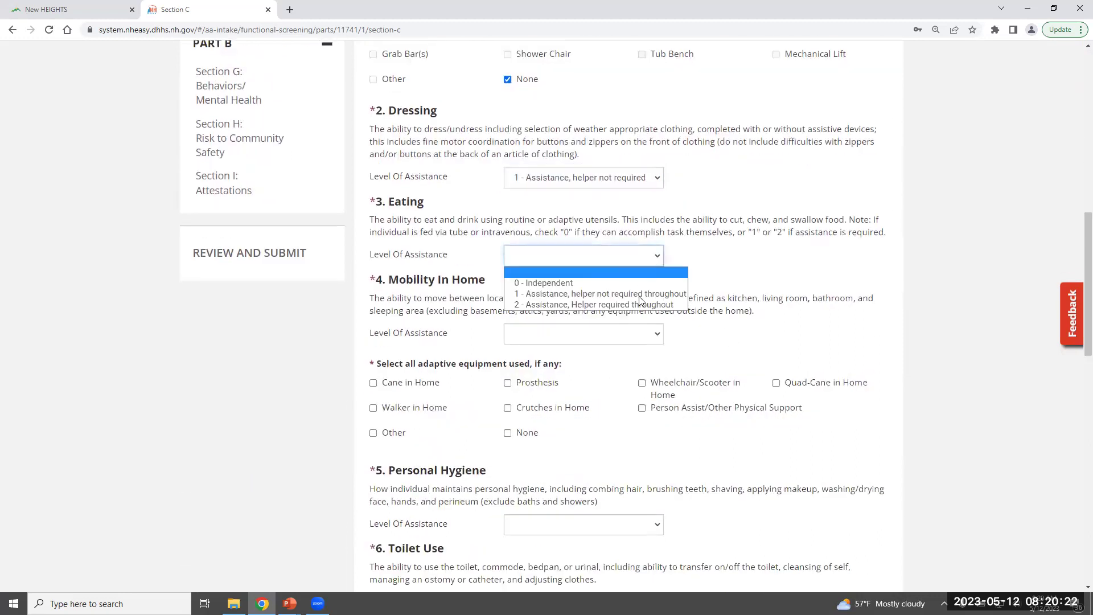
click(643, 305)
click(649, 334)
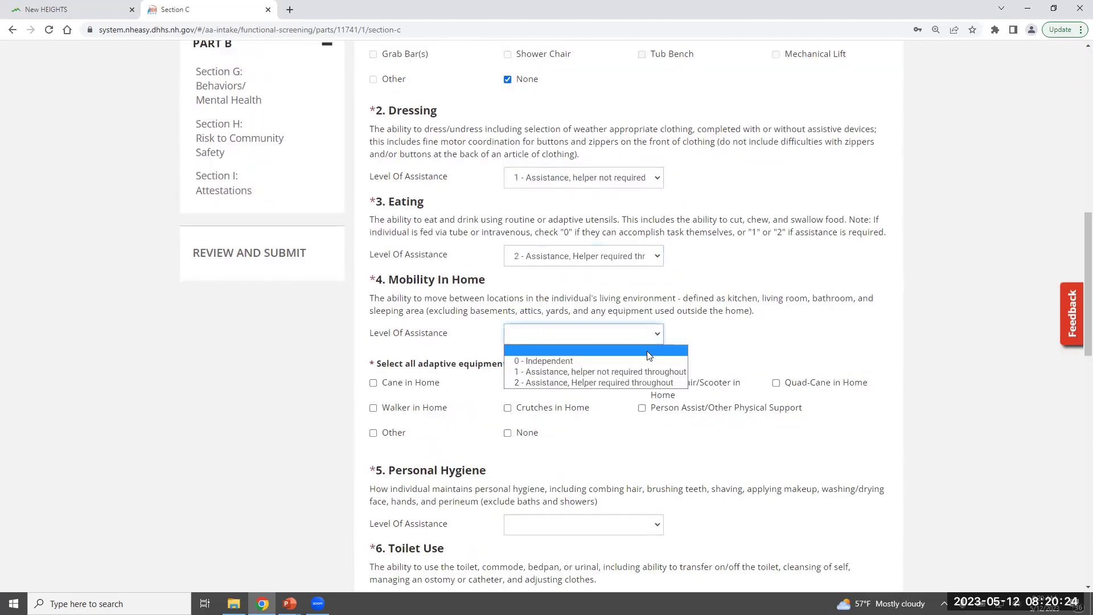
click(657, 372)
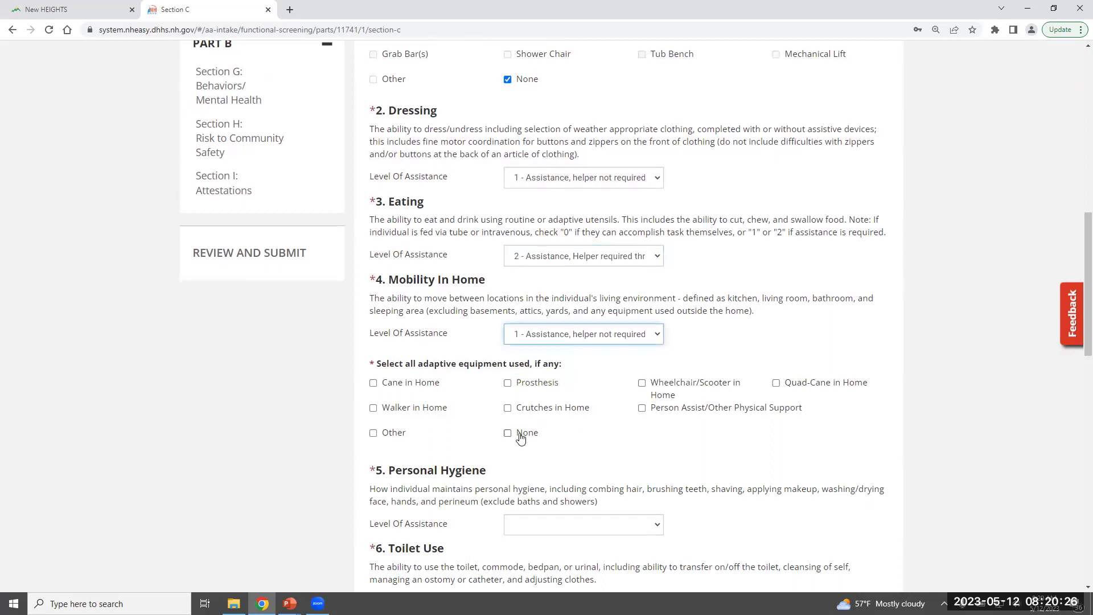
click(515, 410)
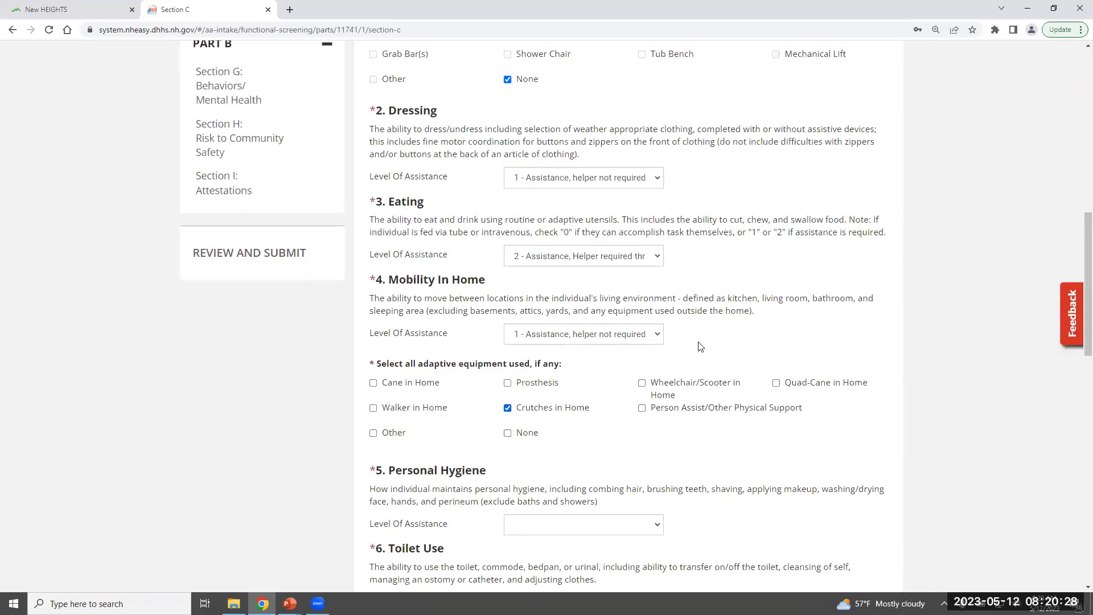
Set Personal Hygiene and Toilet Use to 0 - Independent, with None for the toilet adaptive equipment/strategies.
scroll(654, 351, down, 3)
click(630, 353)
click(649, 380)
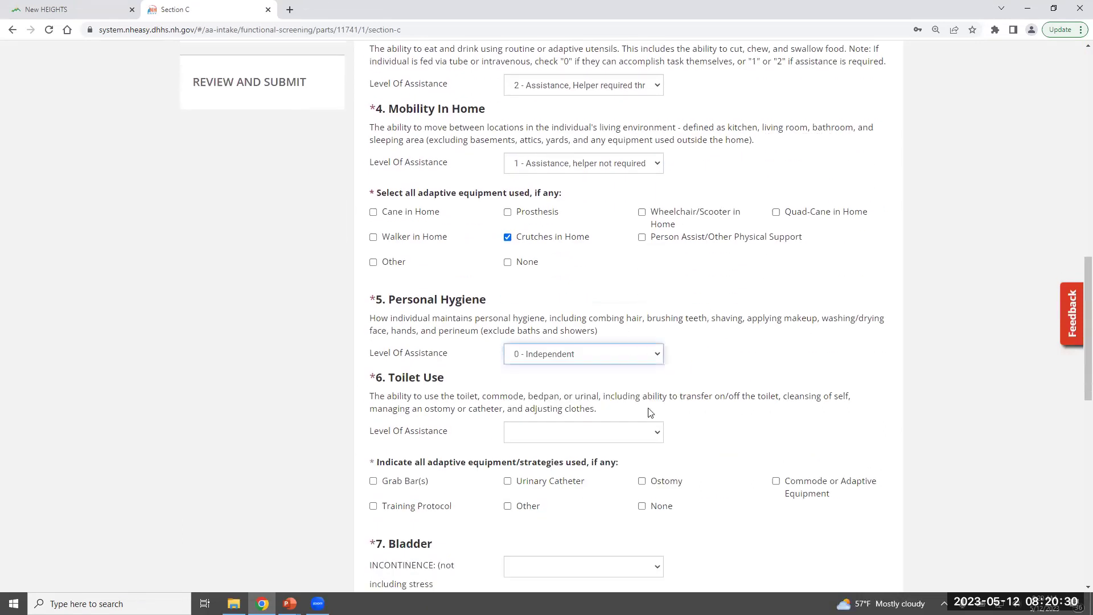
click(642, 433)
click(671, 460)
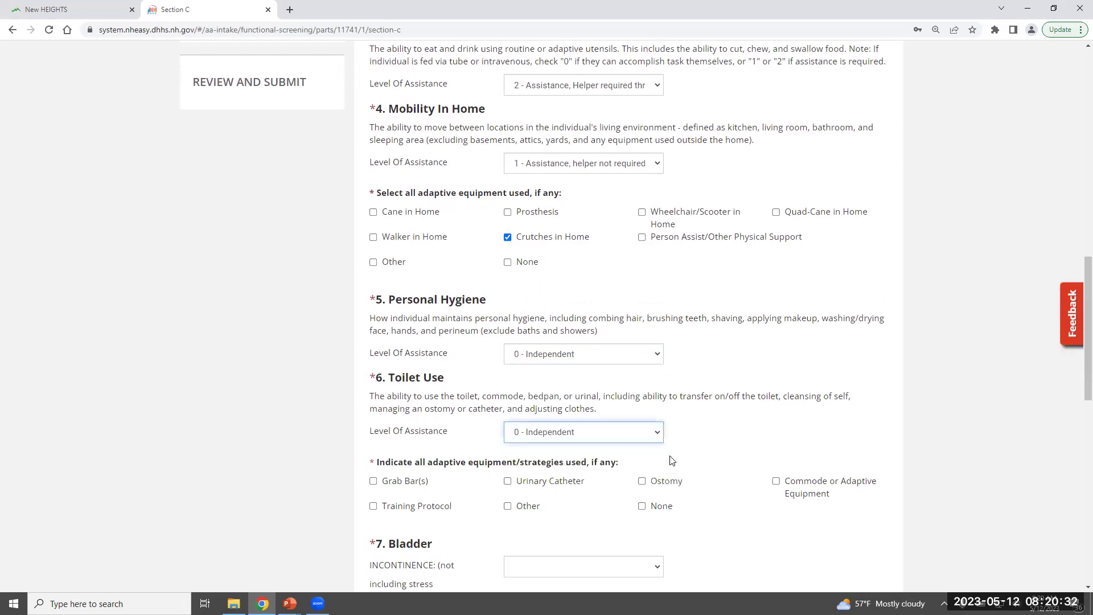
click(657, 505)
Answer both Bladder and Bowel incontinence with Does not have incontinence.
scroll(711, 398, down, 4)
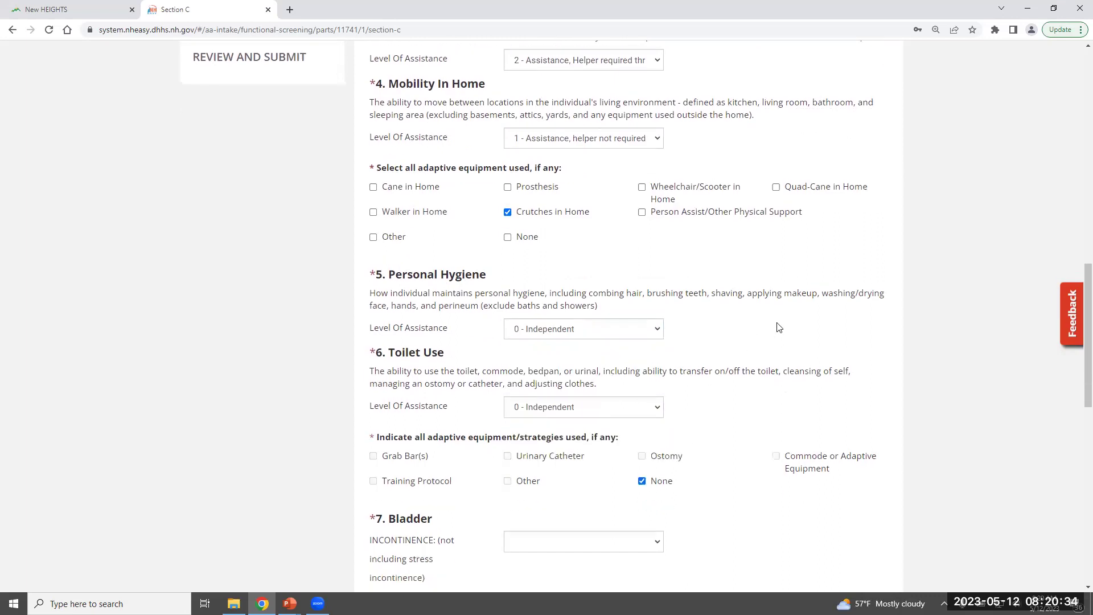
click(625, 340)
click(618, 366)
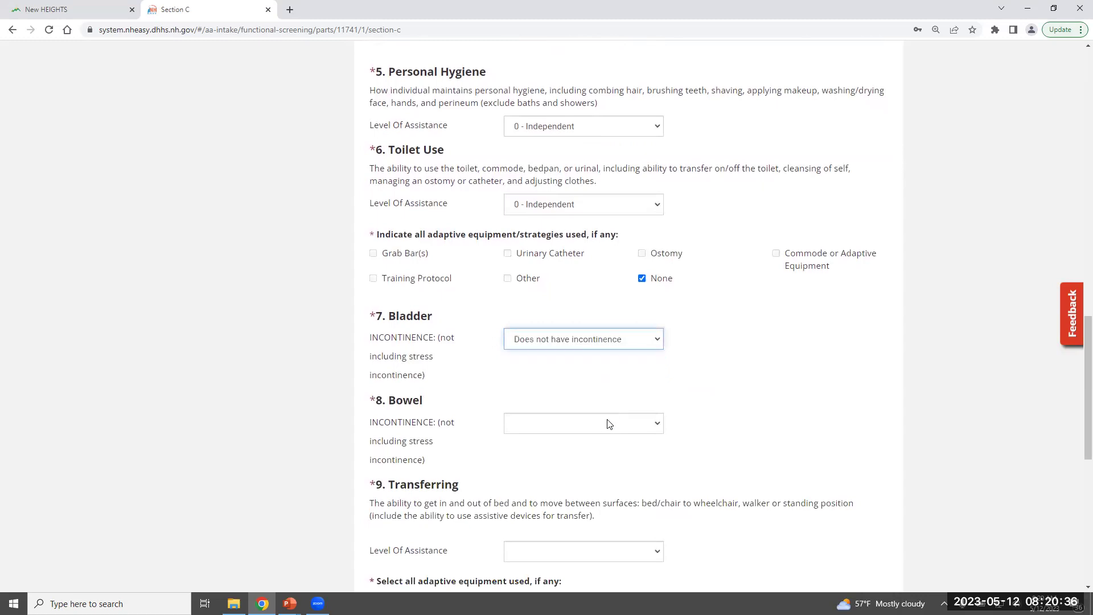
click(609, 424)
click(608, 449)
Set Transferring to 2 - Assistance, Helper required throughout, with Two Person, Slide Board and Gait Belt, and continue to Section D.
scroll(683, 399, down, 5)
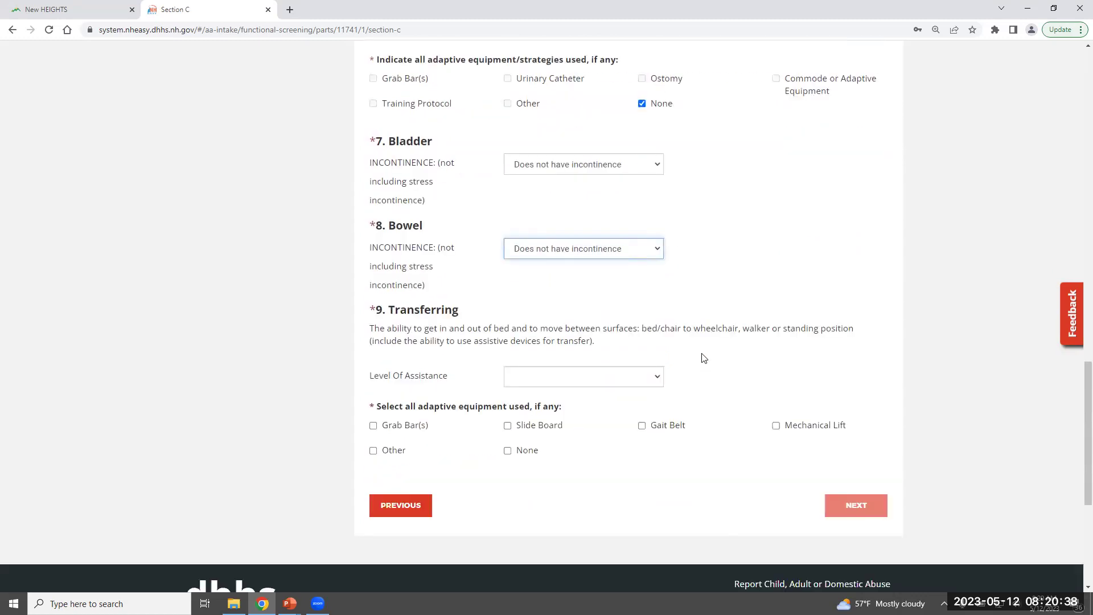
click(536, 270)
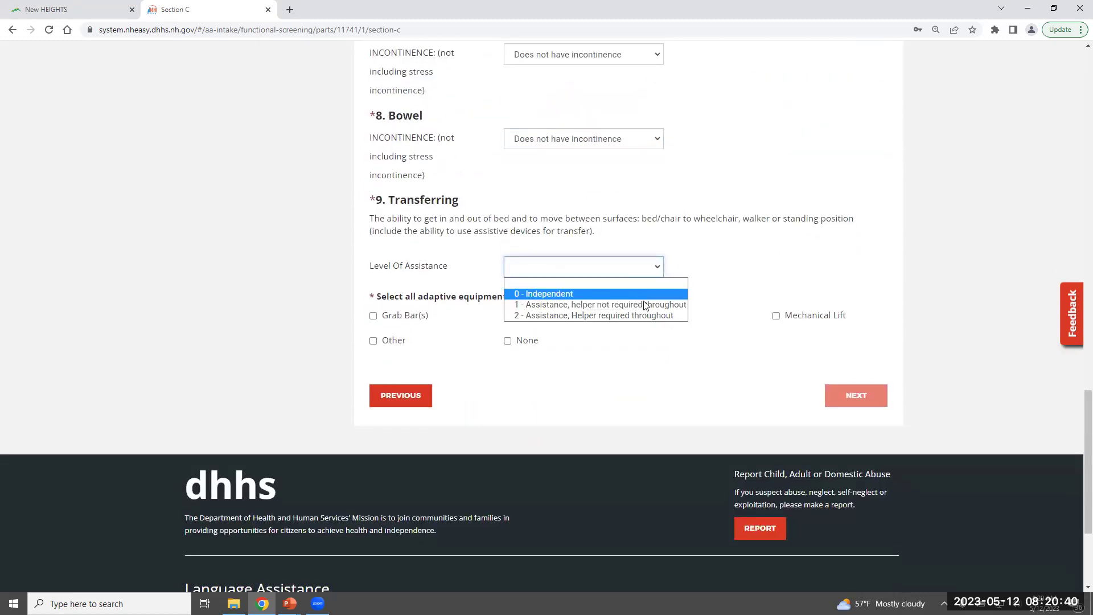
click(659, 316)
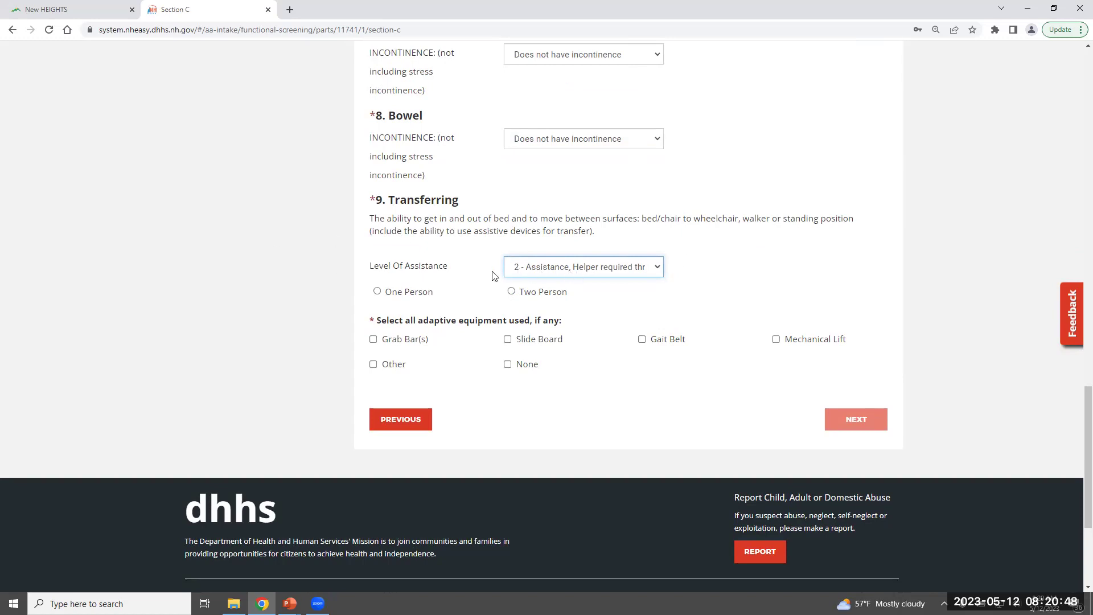
click(511, 292)
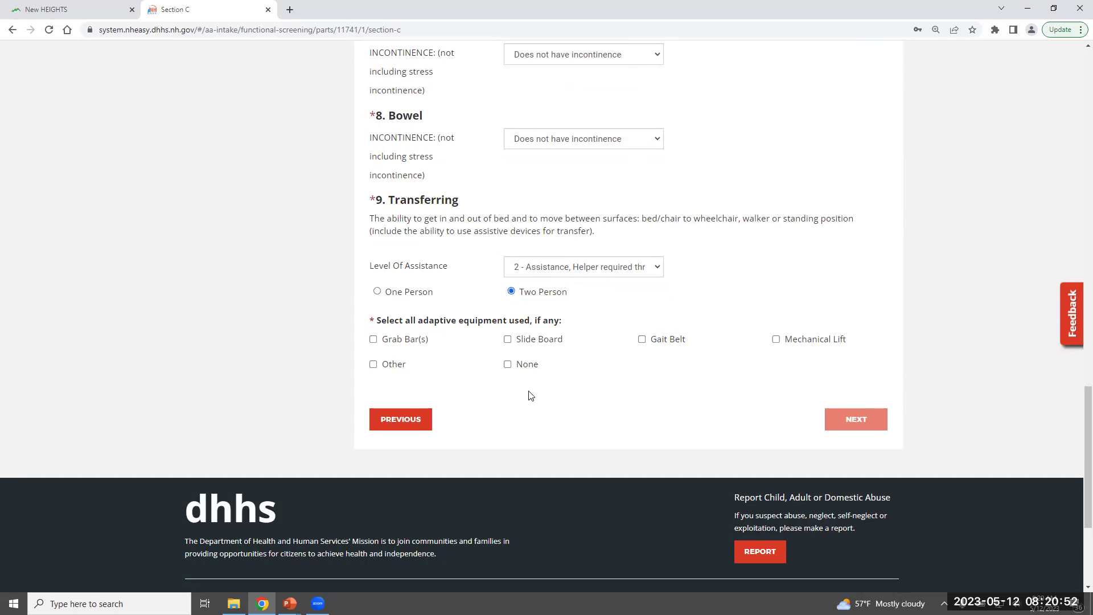
click(508, 340)
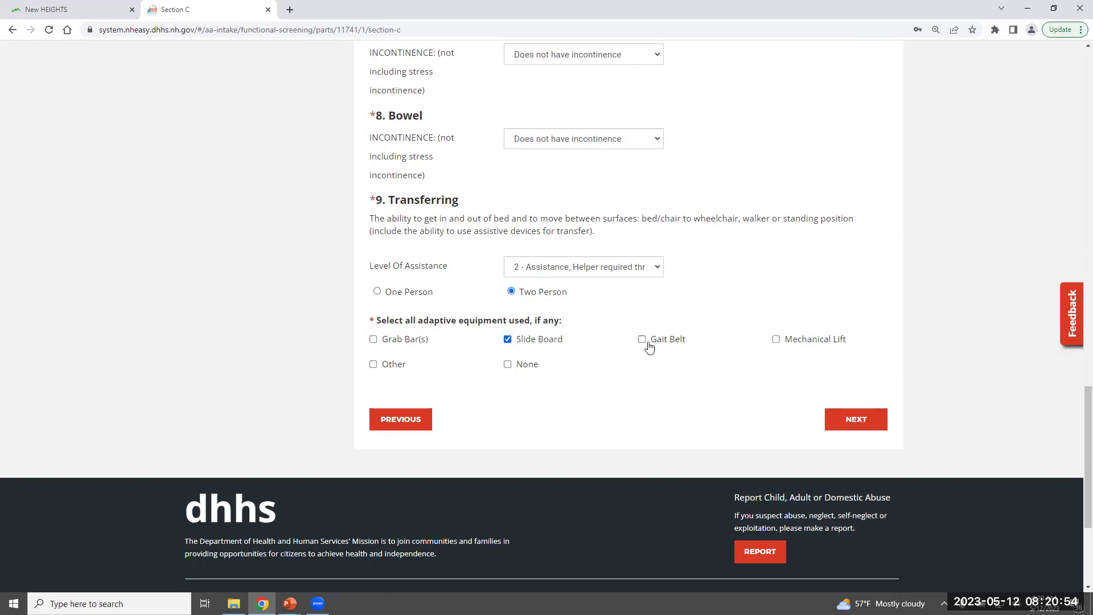
click(649, 343)
click(858, 424)
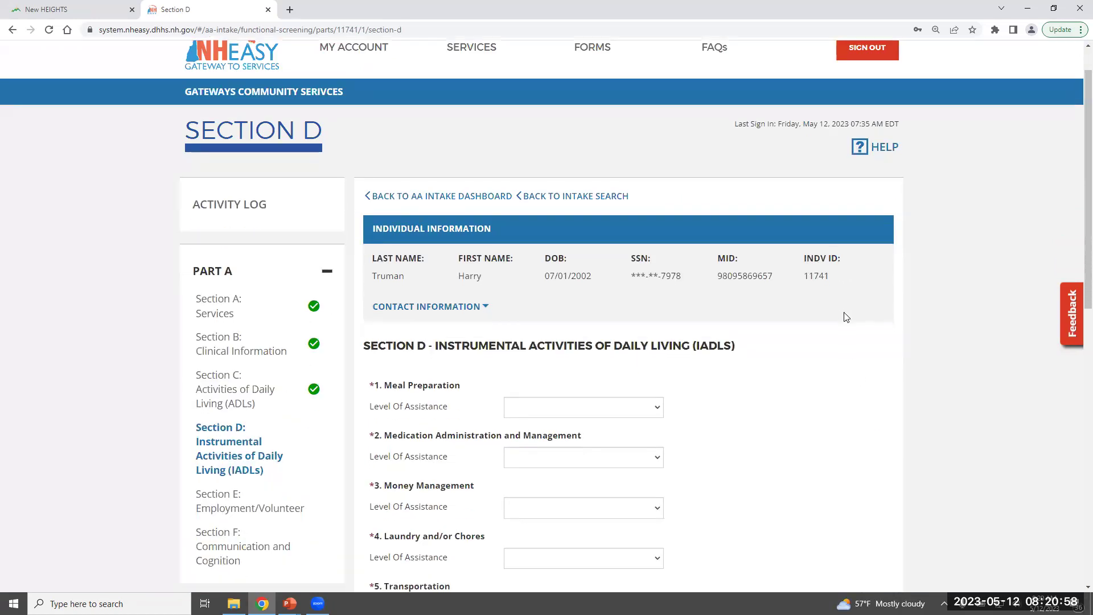
Set Meal Preparation to 1 - Needs assistance weekly, Medication Administration to 1 - Self-Administering, and Money Management to level 1, needing assistance managing finances.
scroll(847, 317, down, 3)
click(656, 228)
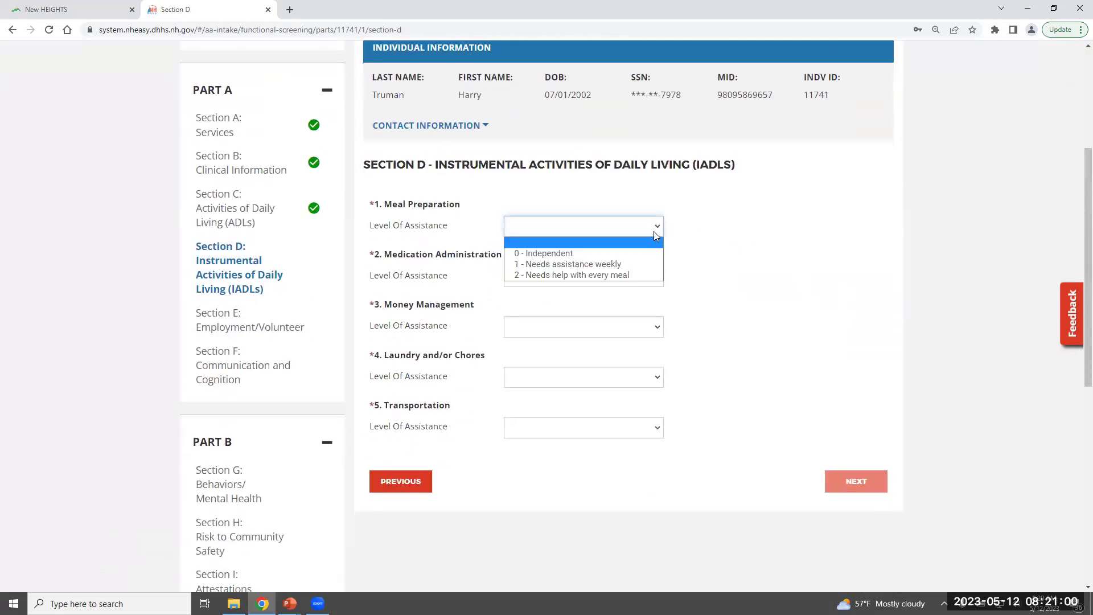
click(642, 260)
click(642, 275)
click(646, 310)
click(648, 333)
click(649, 366)
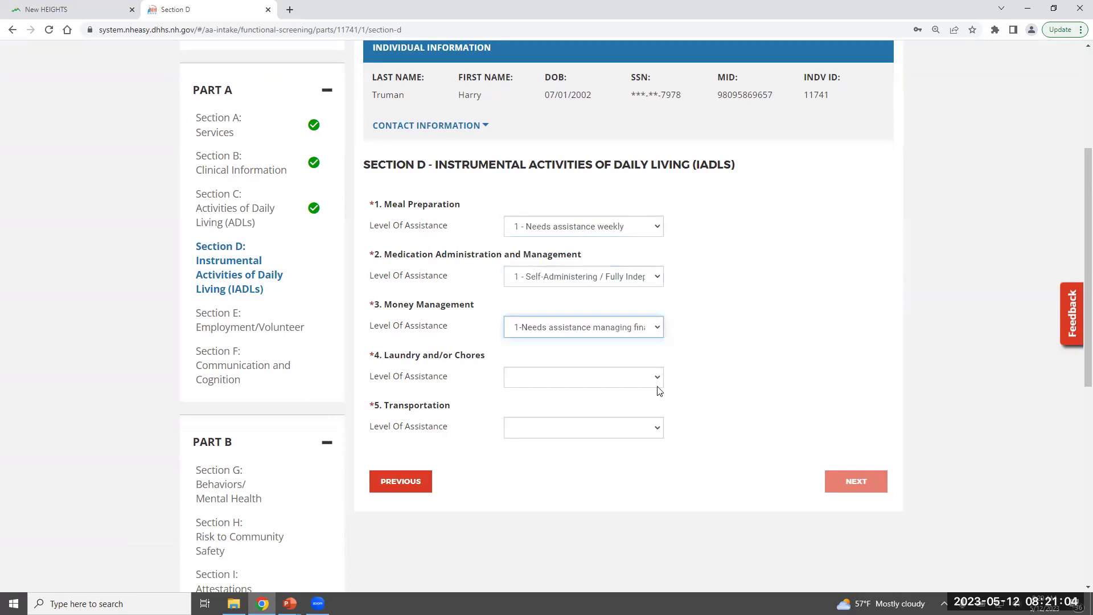
Set Laundry and/or Chores to level 1, needing another's assistance, and Transportation to 2-Individual cannot drive due to impairment(s), and continue to Section E.
click(646, 379)
click(663, 414)
click(647, 429)
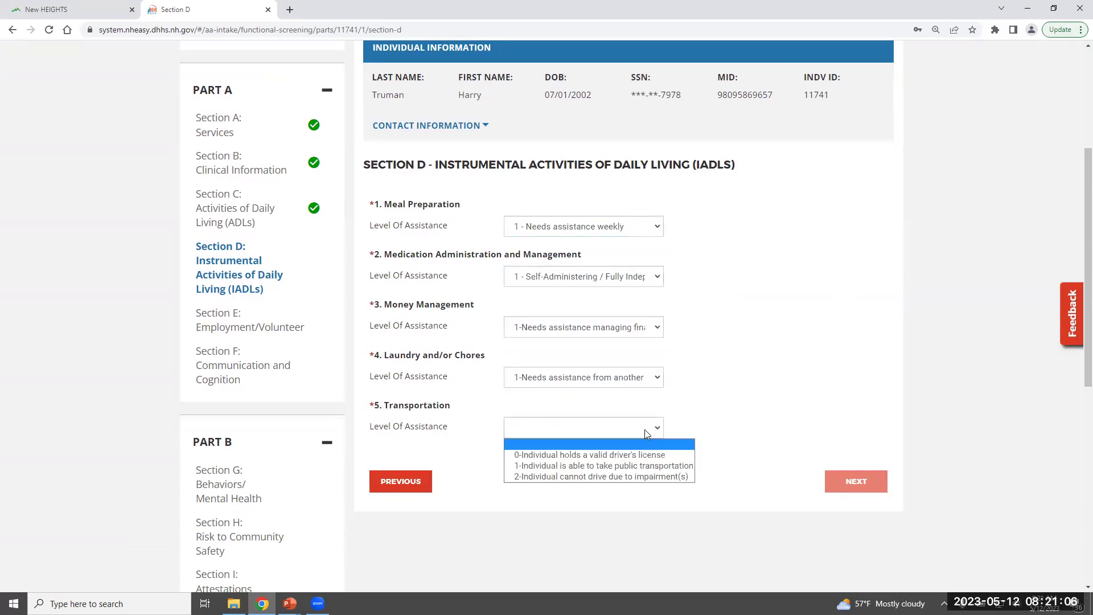
click(680, 478)
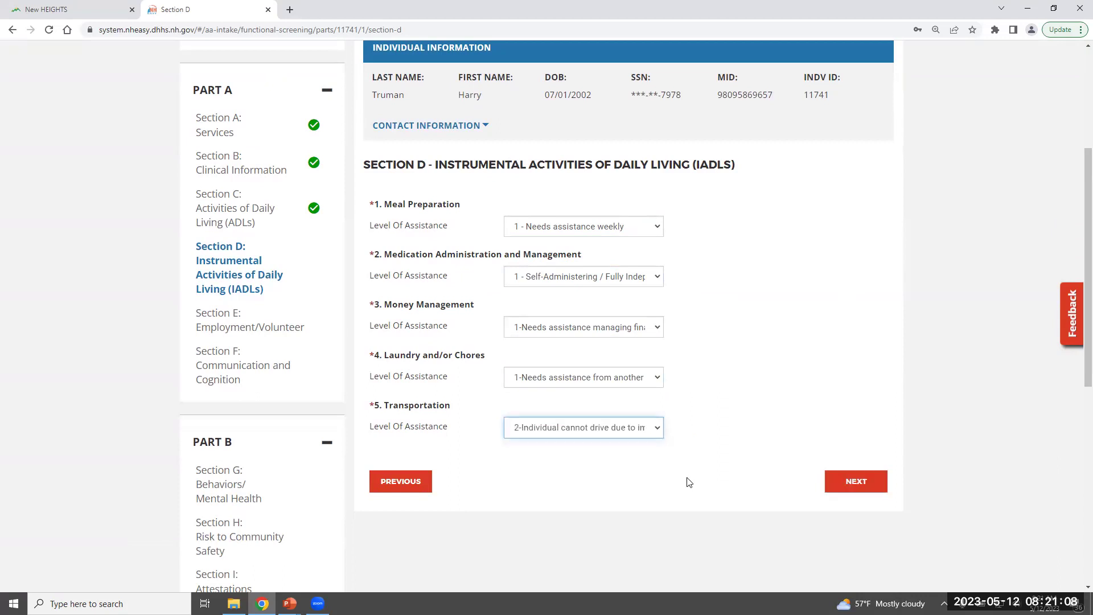
click(863, 481)
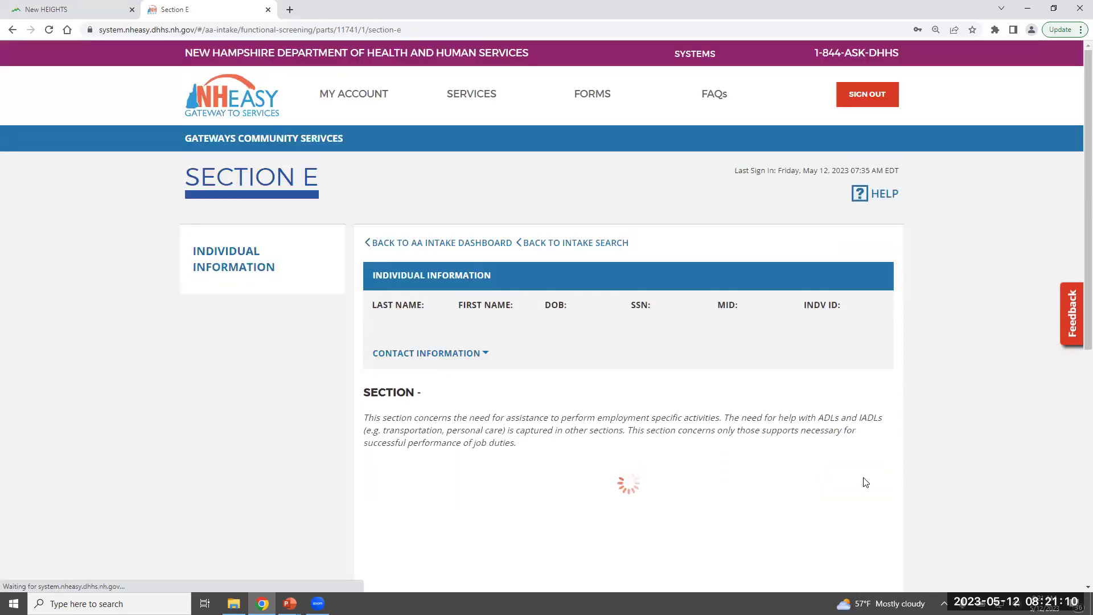
Revisit the completed Sections A, C and D of the screen, and return to Section E.
scroll(895, 430, down, 2)
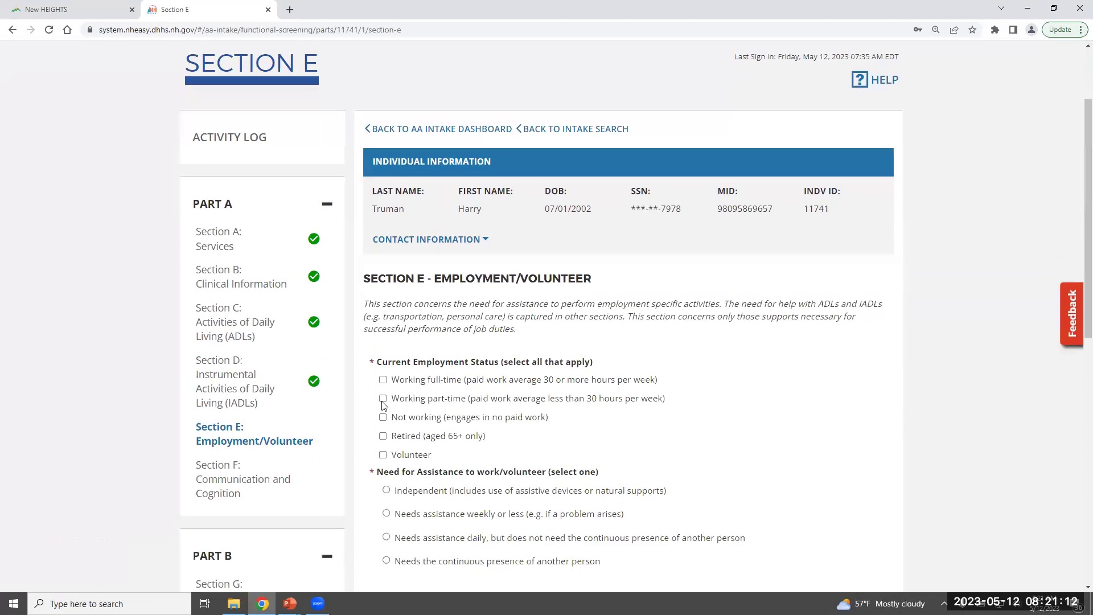
click(227, 241)
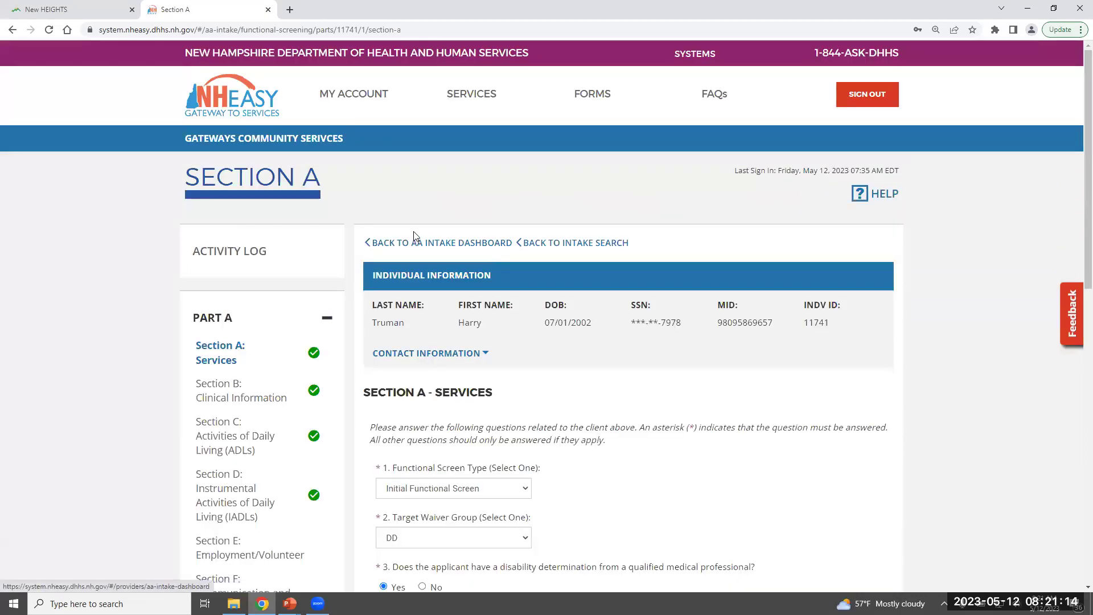
scroll(415, 239, down, 3)
click(236, 263)
scroll(310, 220, down, 3)
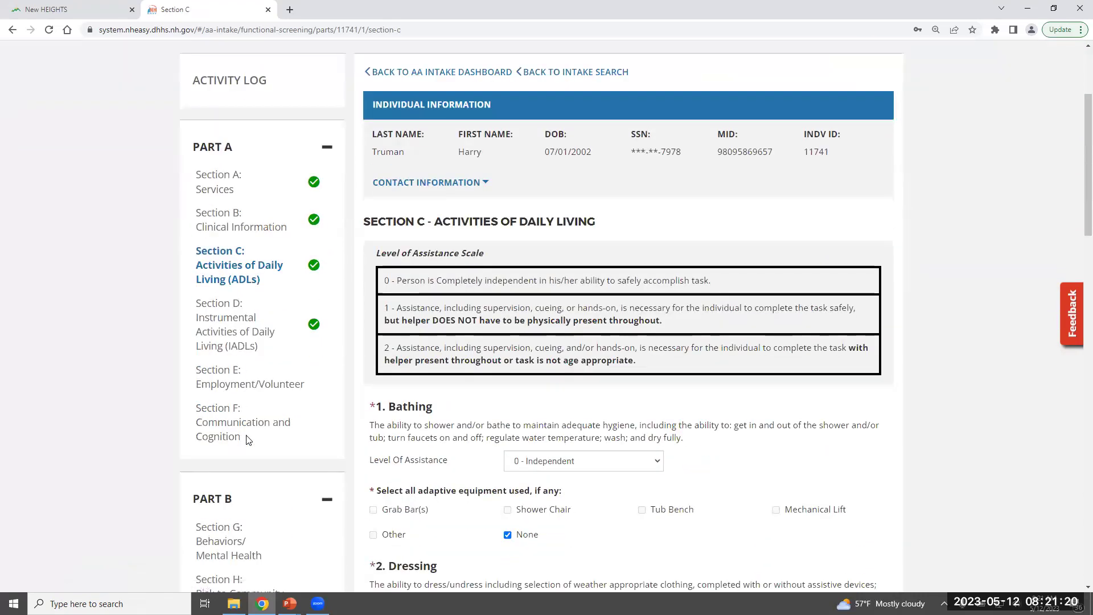
click(219, 340)
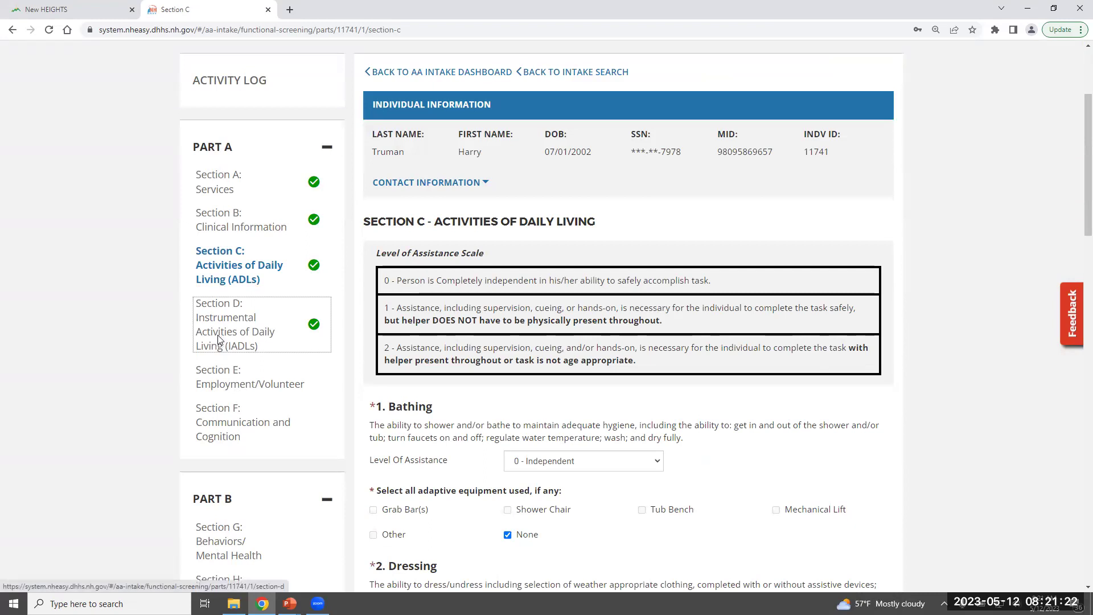
scroll(722, 313, down, 5)
click(842, 428)
Complete Section E with Working full-time as employment status and Independent as need for assistance, and continue to Section F.
scroll(384, 277, down, 4)
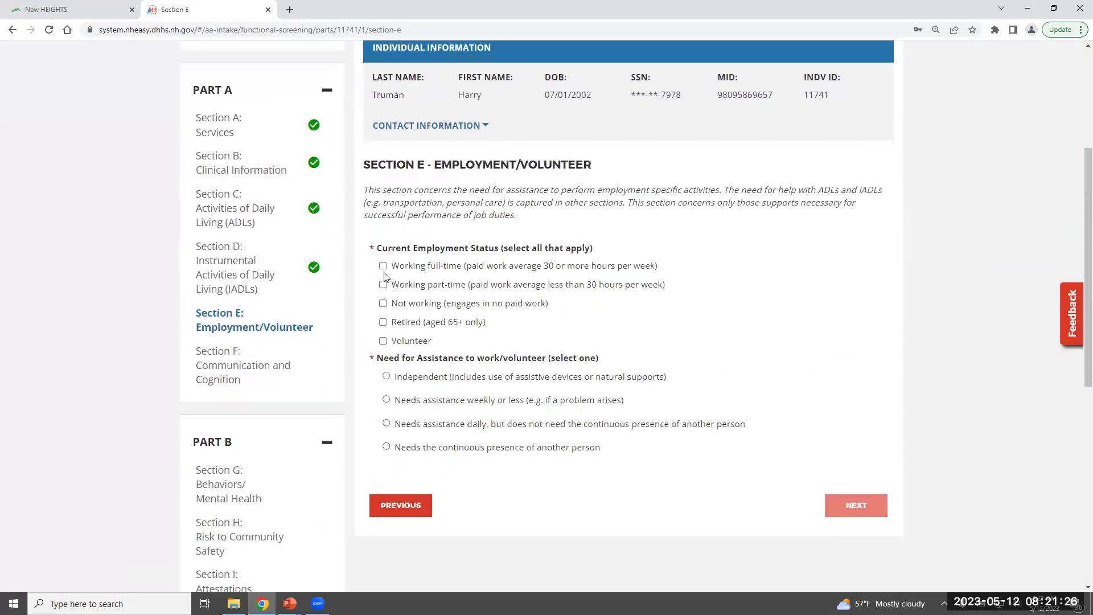
click(383, 265)
click(445, 380)
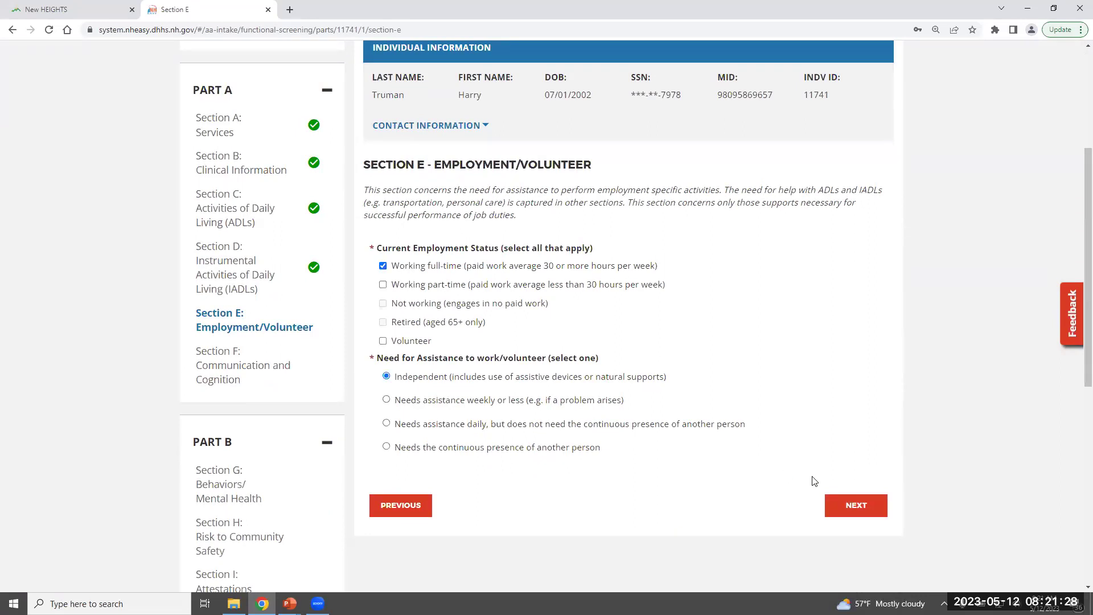
click(848, 504)
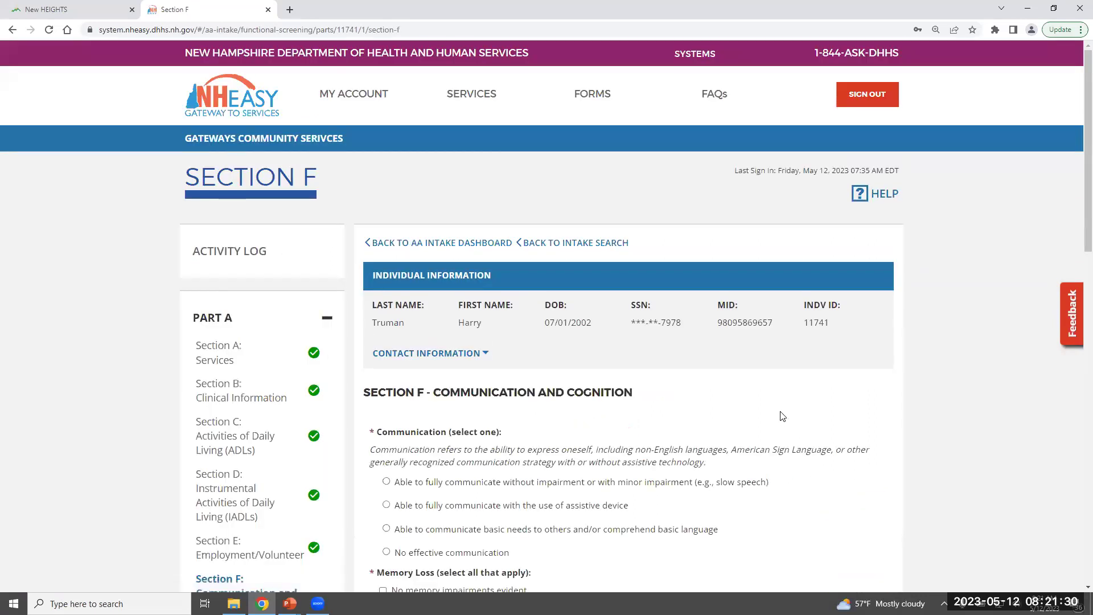
Answer Communication with Able to fully communicate with the use of assistive device, and Memory Loss with No memory impairments evident.
scroll(780, 416, down, 3)
click(386, 334)
click(382, 419)
scroll(450, 372, down, 2)
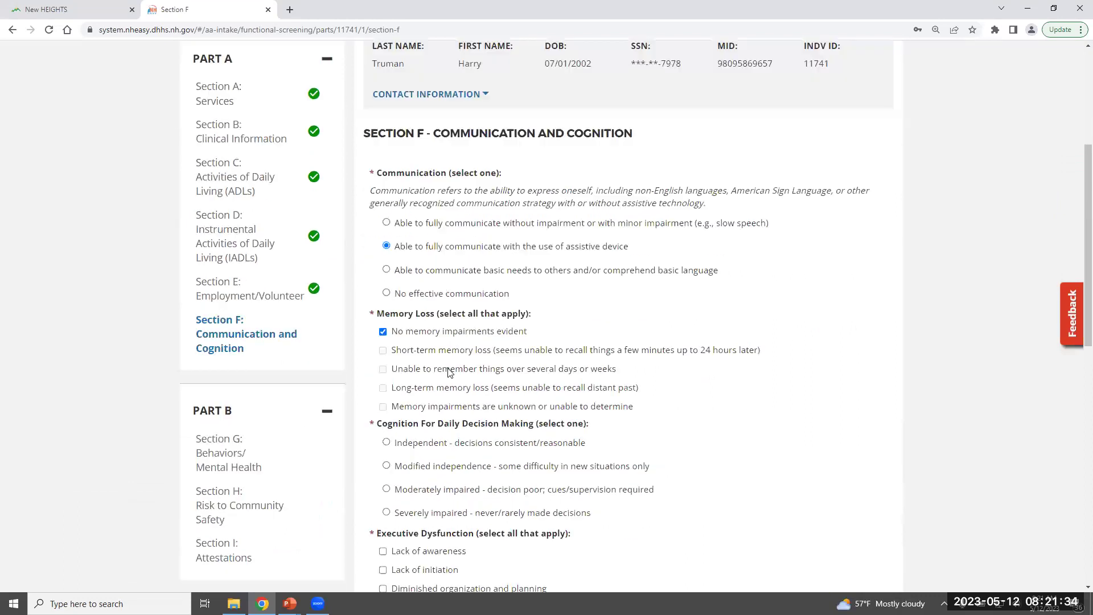
Set Cognition For Daily Decision Making to Independent, and mark Lack of awareness and Lack of initiation under Executive Dysfunction.
scroll(450, 373, down, 2)
click(386, 360)
click(383, 469)
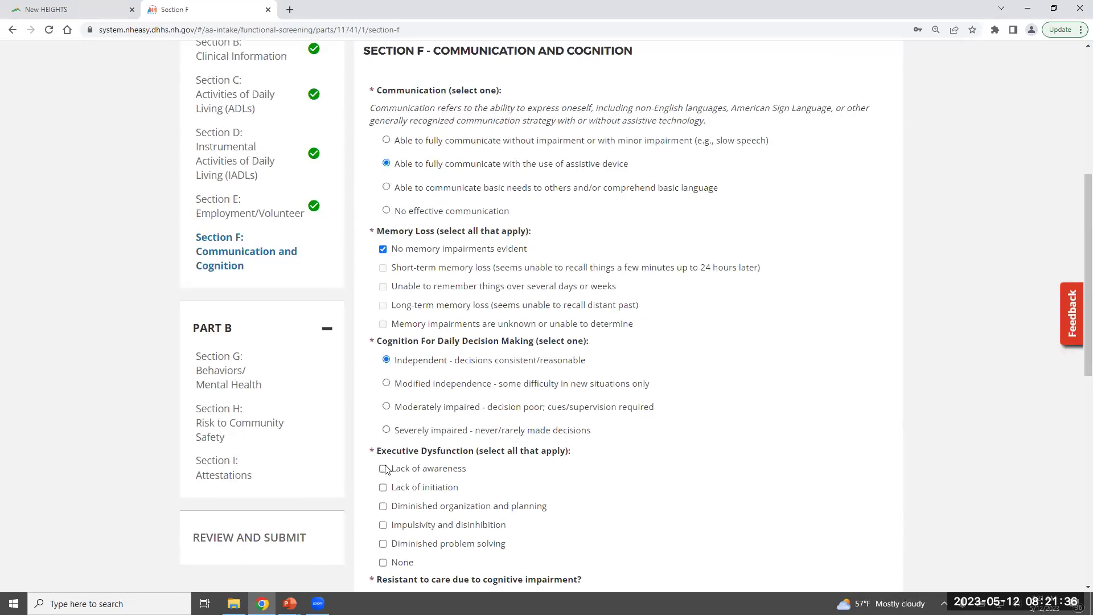
Answer No to being resistant to care, set Supervision to Less than 24 hours with 2 hours per day, and continue to Section G.
scroll(519, 447, down, 5)
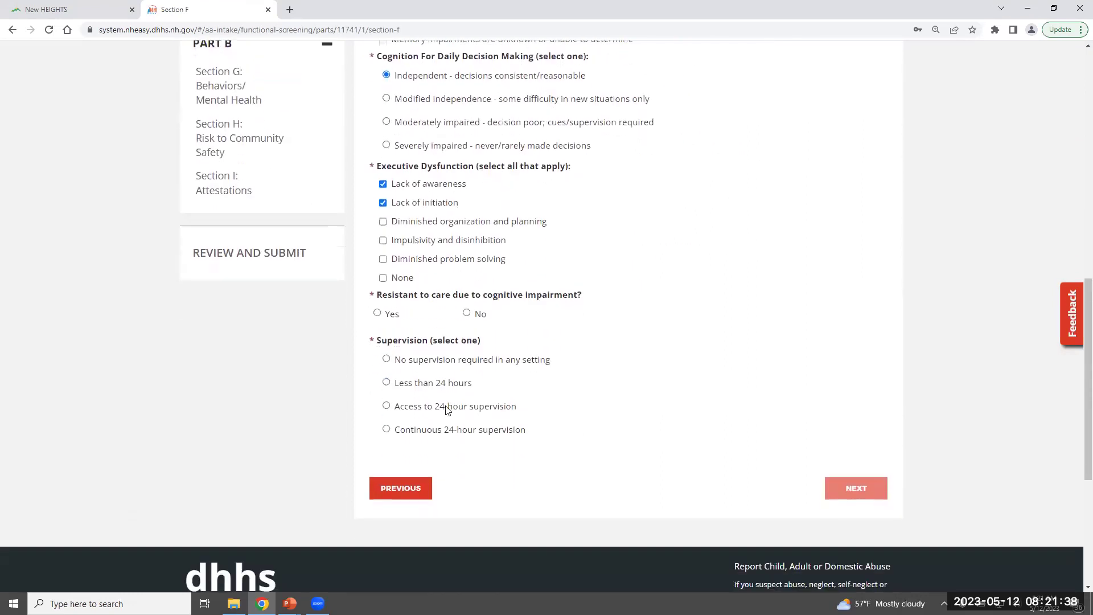
click(477, 315)
click(386, 382)
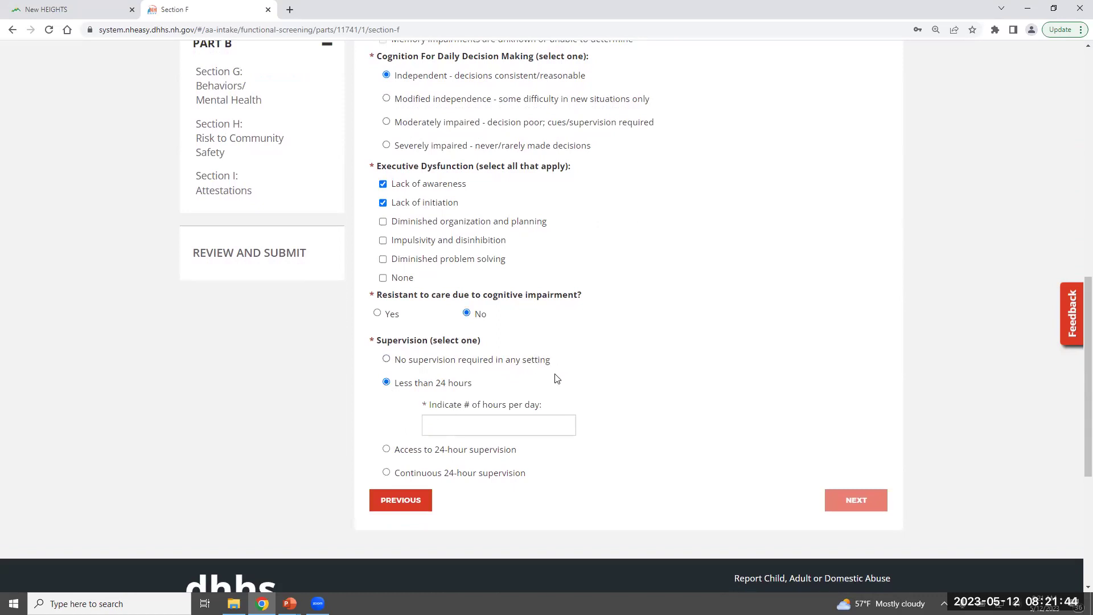
click(536, 424)
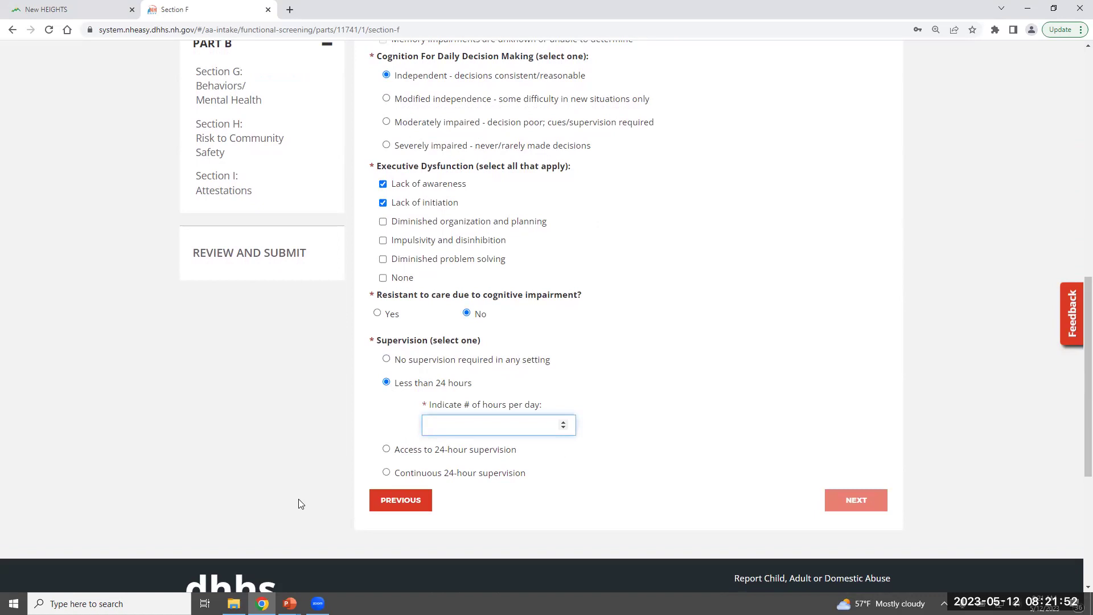
text(2)
click(871, 496)
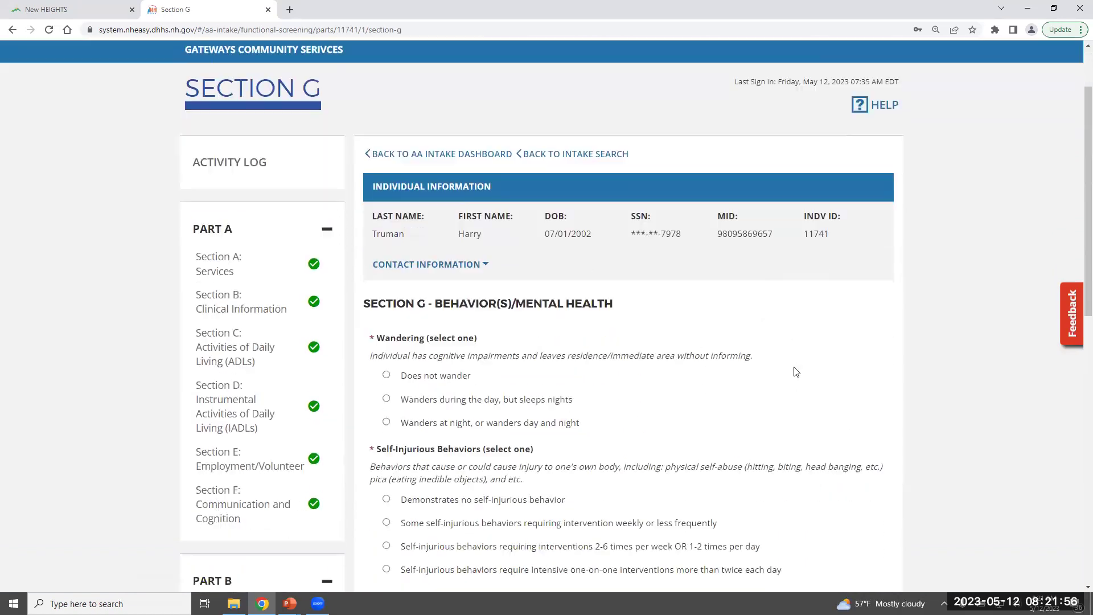
Complete Section G with Does not wander, no self-injurious behavior, no offensive or violent behaviors and no substance use issues, and continue to Section H.
scroll(796, 372, down, 4)
click(385, 123)
click(387, 246)
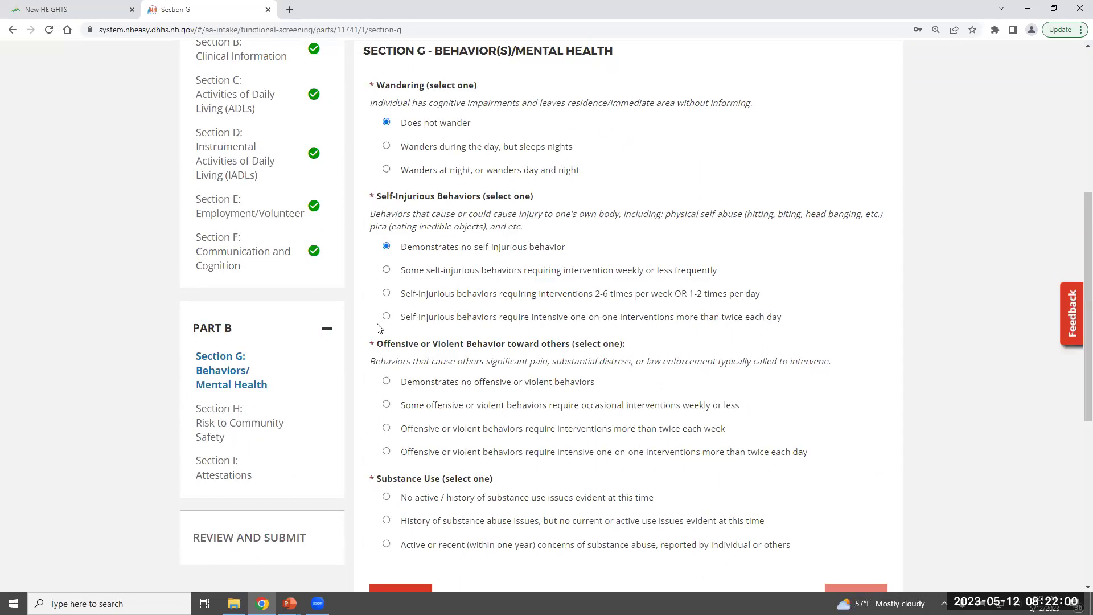
click(386, 383)
click(386, 501)
scroll(869, 491, down, 3)
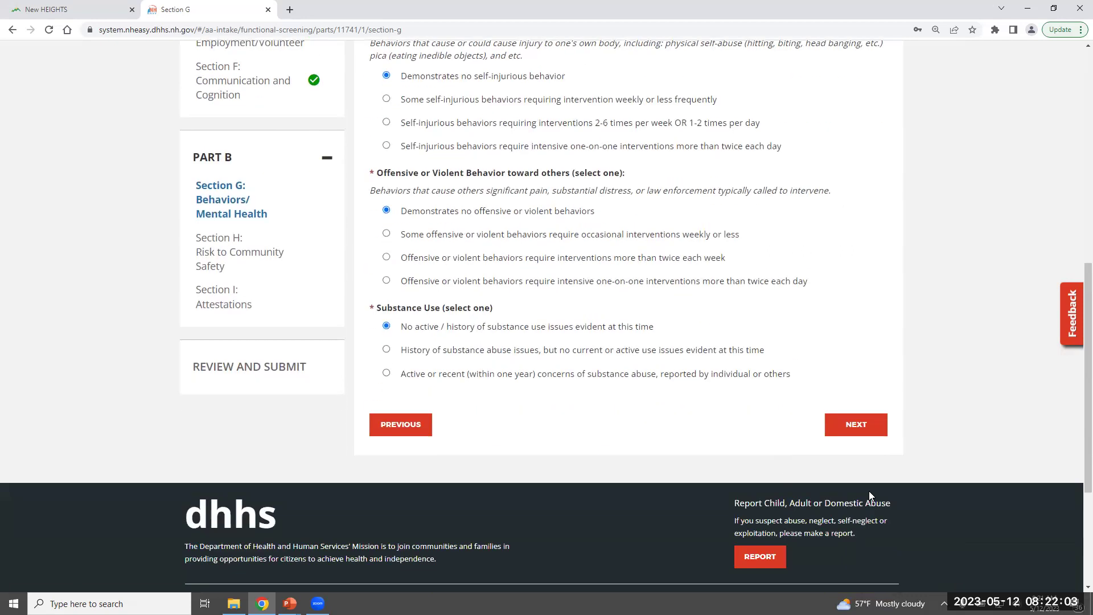
click(851, 425)
Mark No known history of problematic sexual behavior, arson and/or violence in Section H and continue to Section I.
click(418, 449)
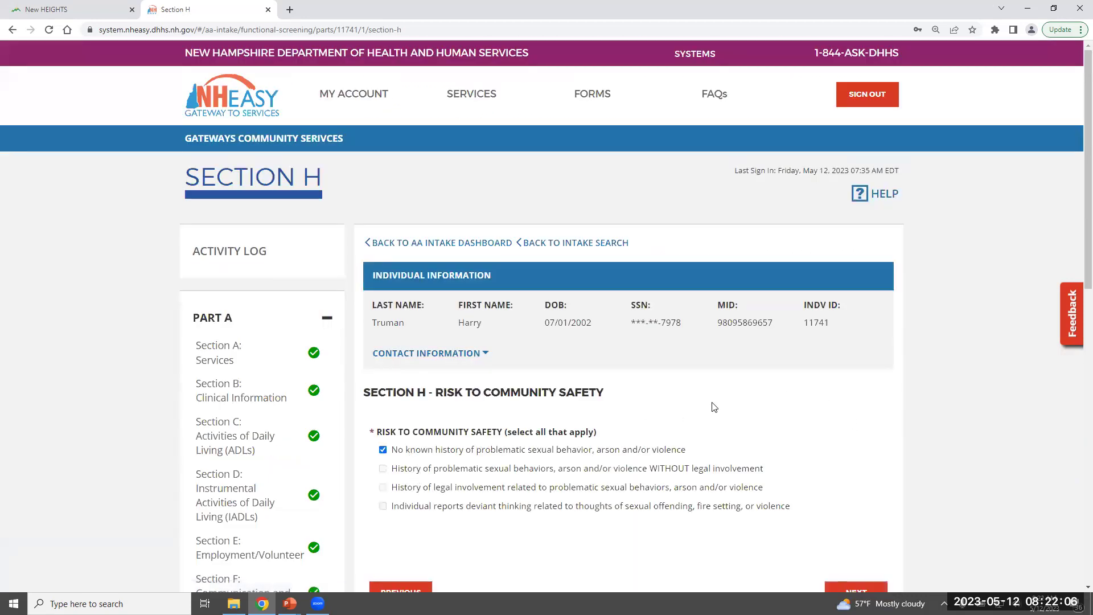
scroll(714, 406, down, 2)
click(866, 481)
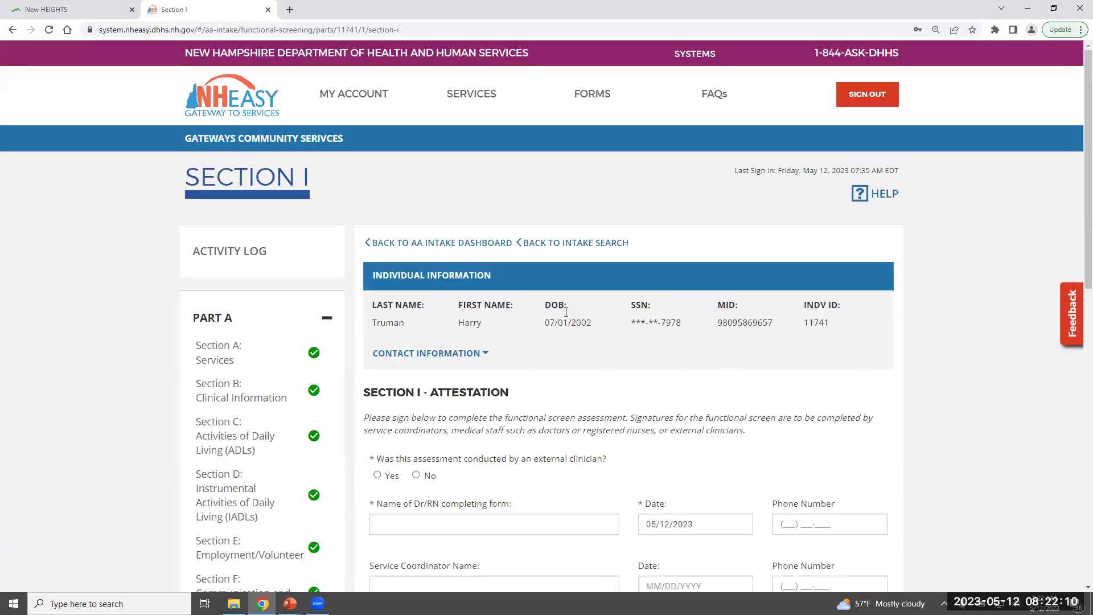
Answer No to the assessment being conducted by an external clinician, sign with the Dr/RN's name, and continue to the attachments.
scroll(566, 312, down, 3)
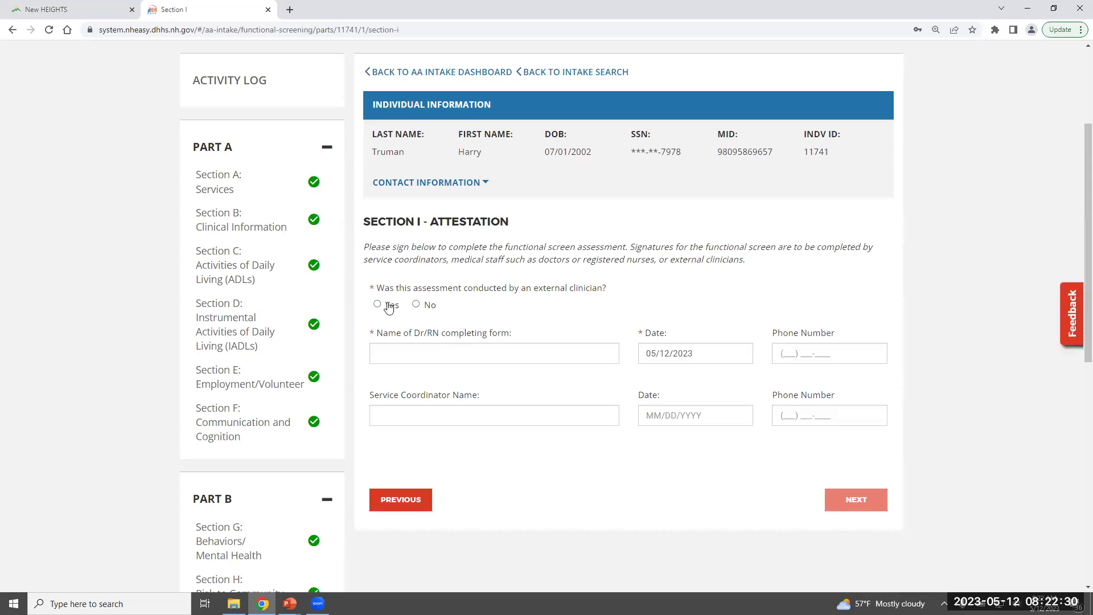
click(419, 306)
click(387, 360)
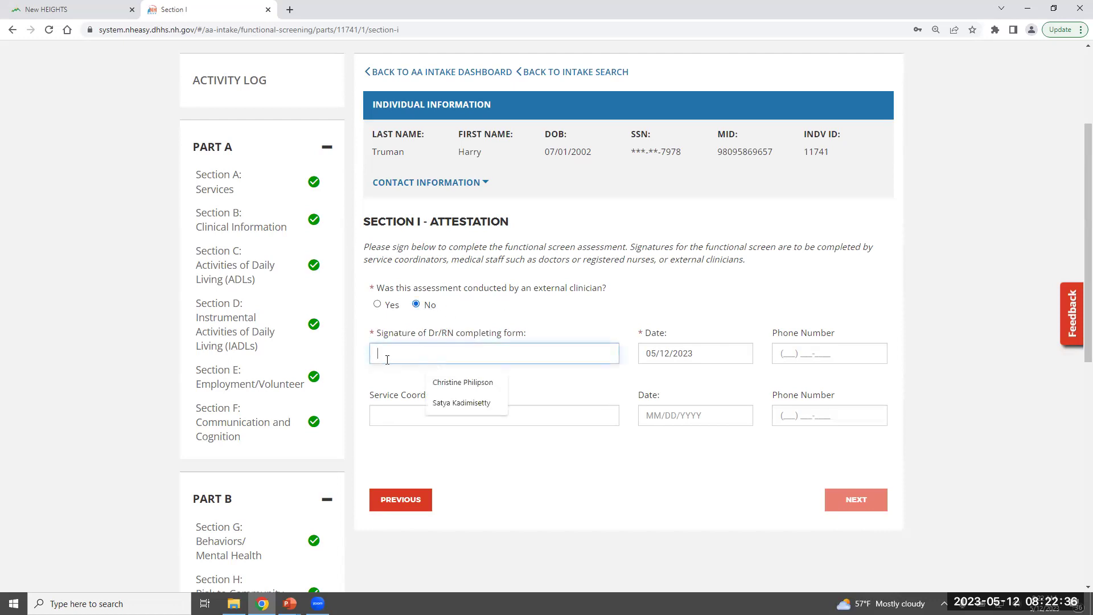
click(462, 383)
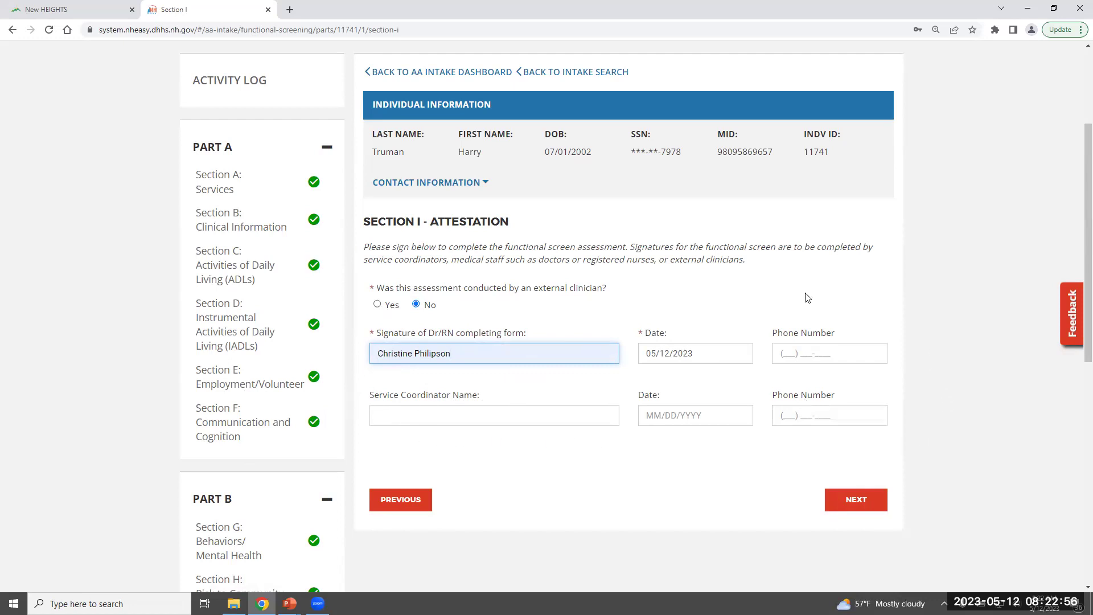
click(378, 306)
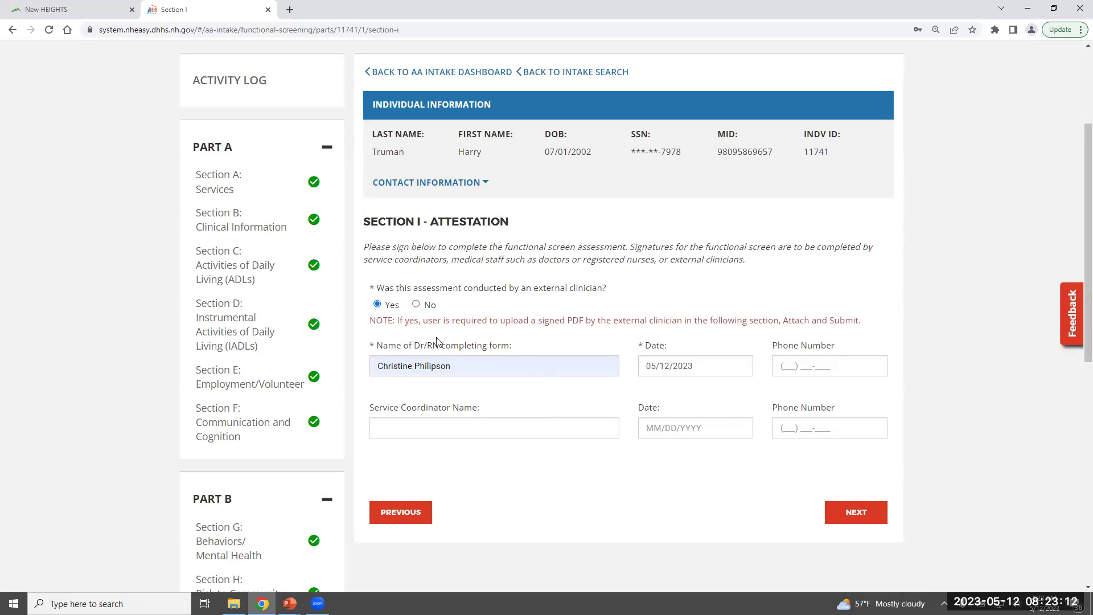
click(416, 306)
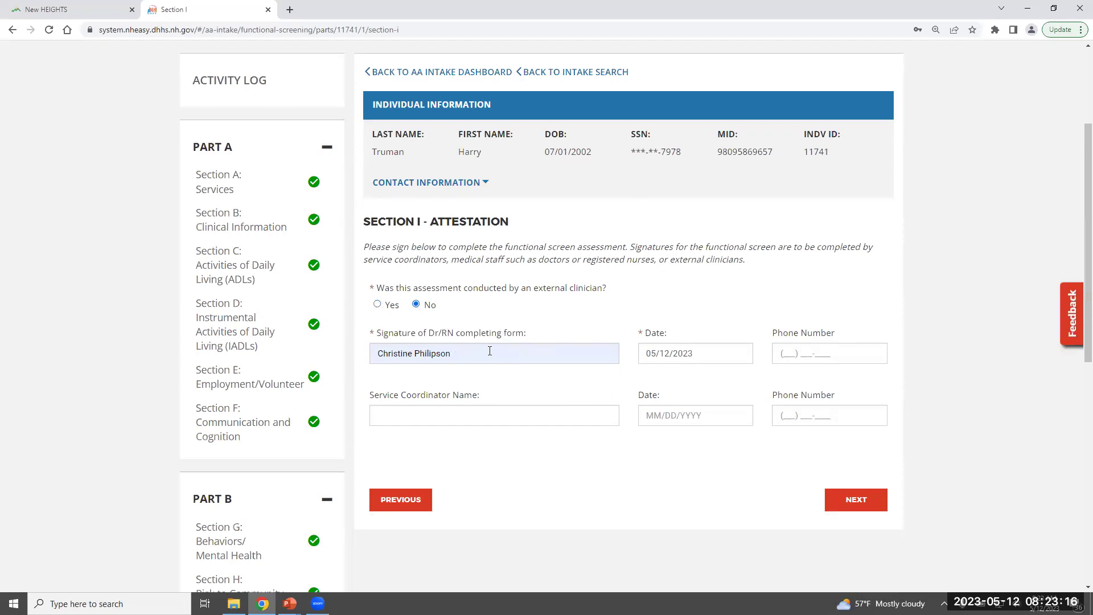
click(856, 500)
Attach Eligibility Letter.doc as the mandatory AA Eligibility Letter.
scroll(960, 393, down, 6)
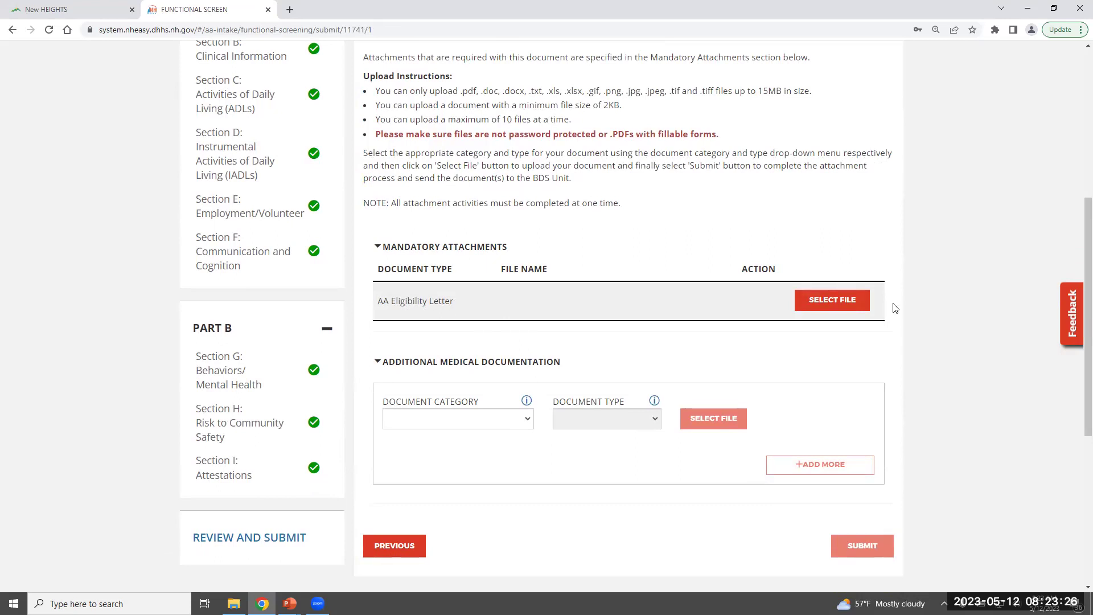
click(814, 305)
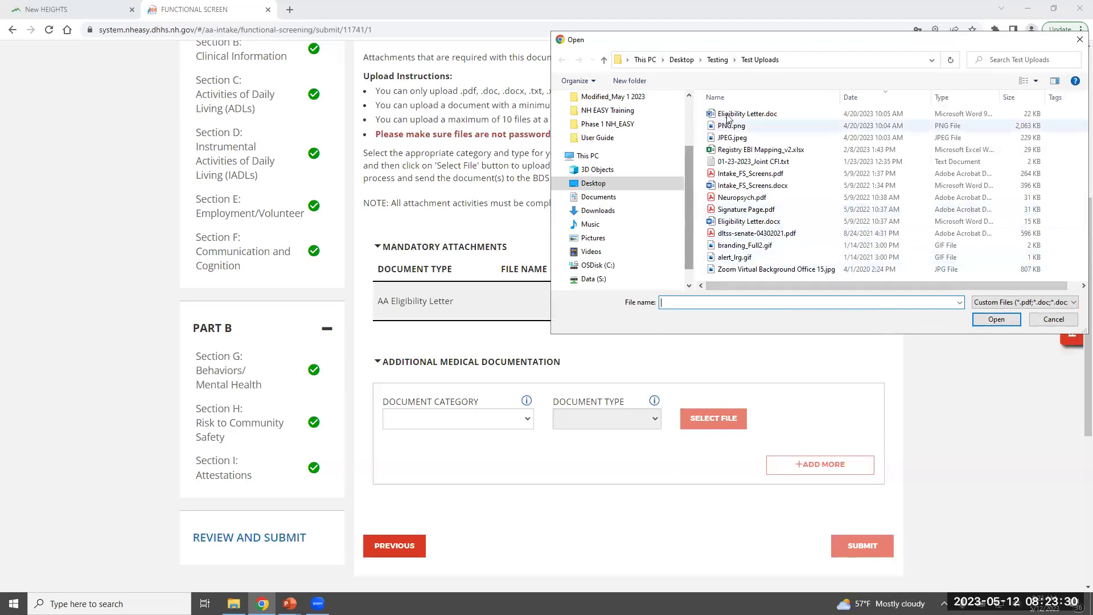
click(752, 114)
click(1007, 317)
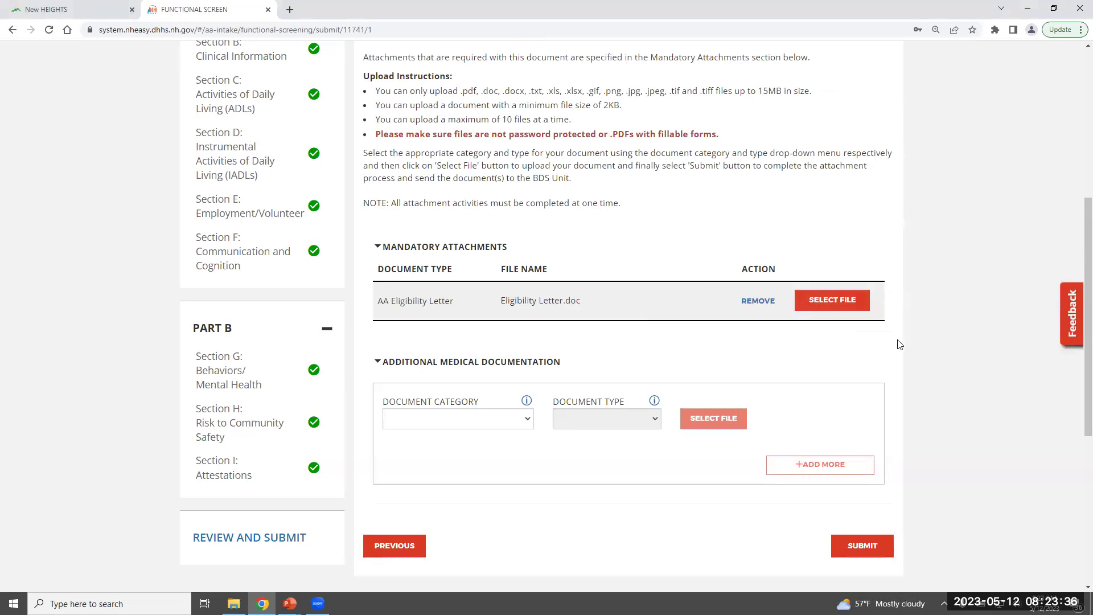
scroll(906, 343, down, 2)
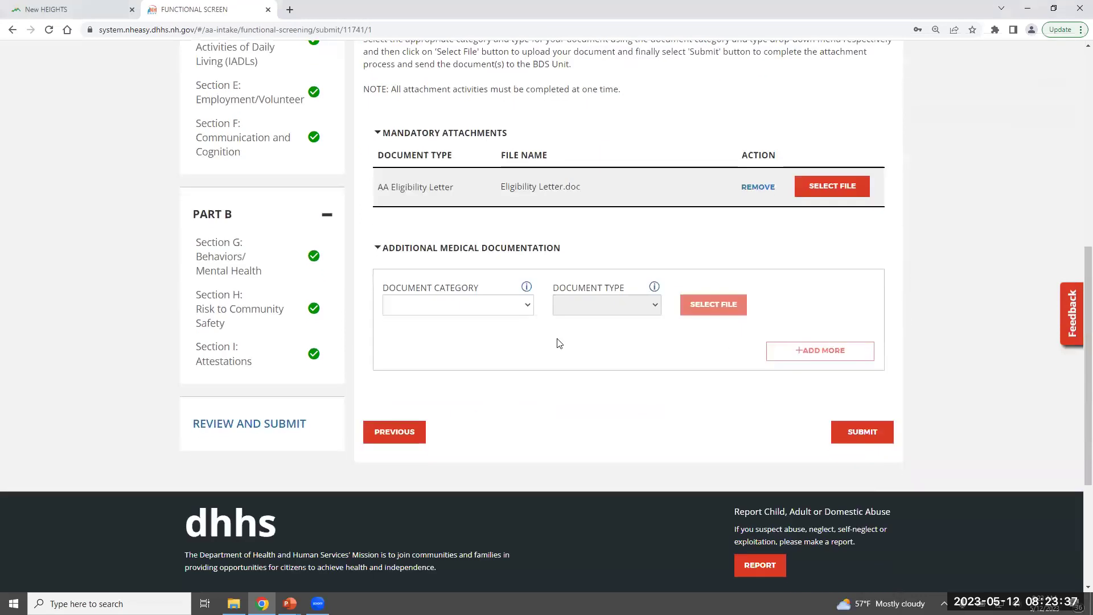
click(528, 306)
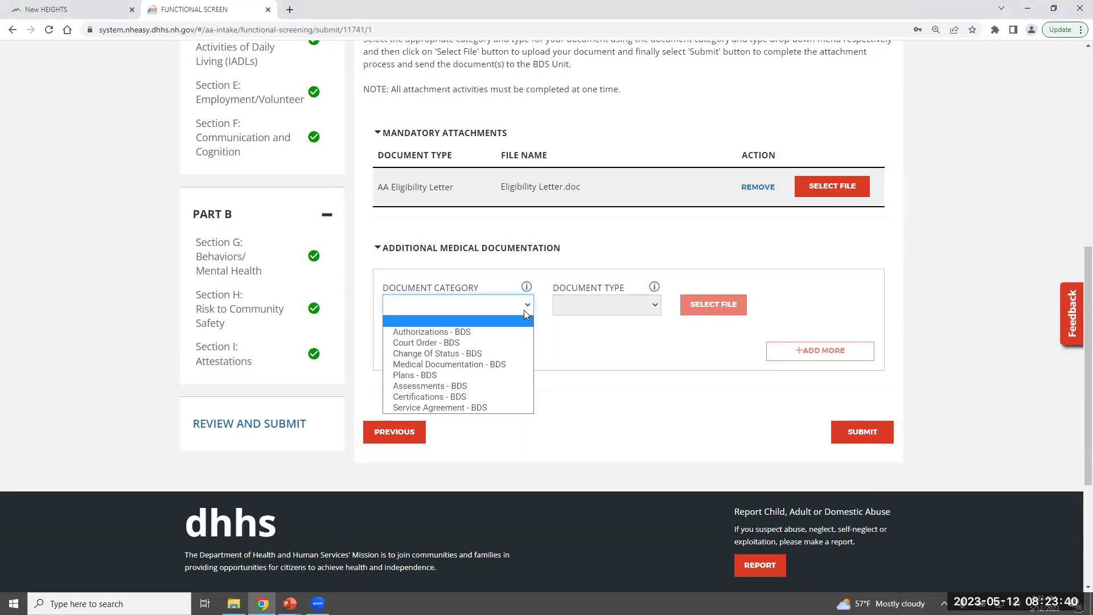
click(519, 364)
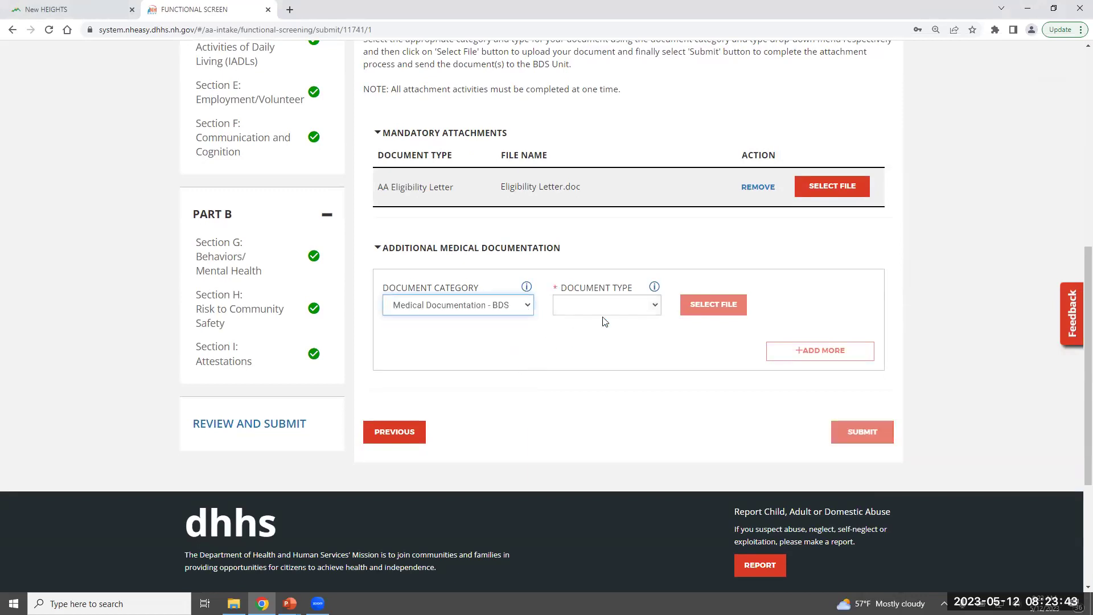
click(649, 312)
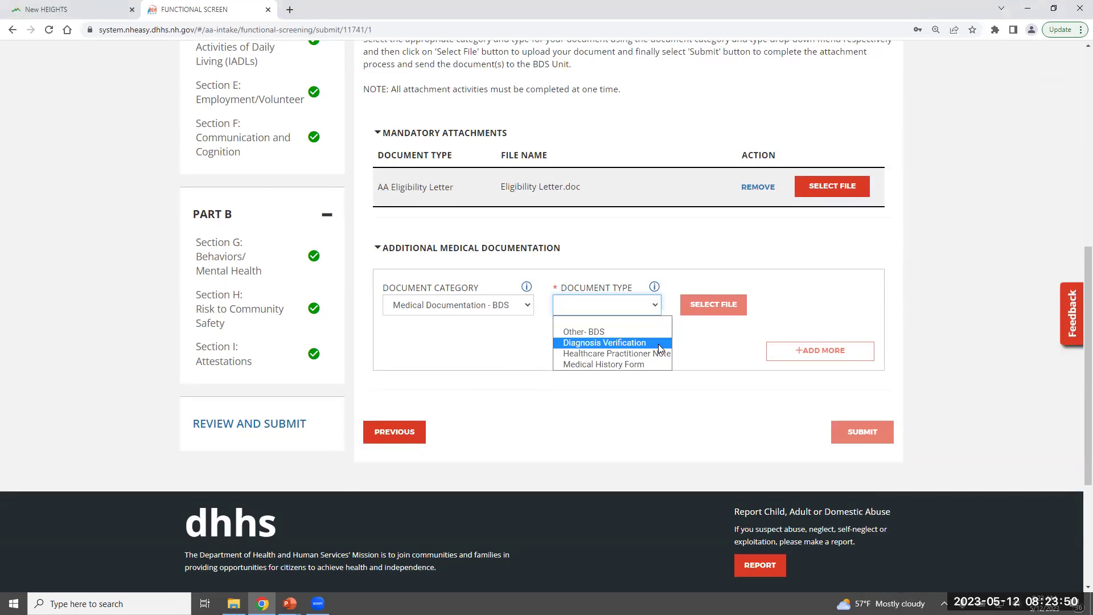
click(529, 305)
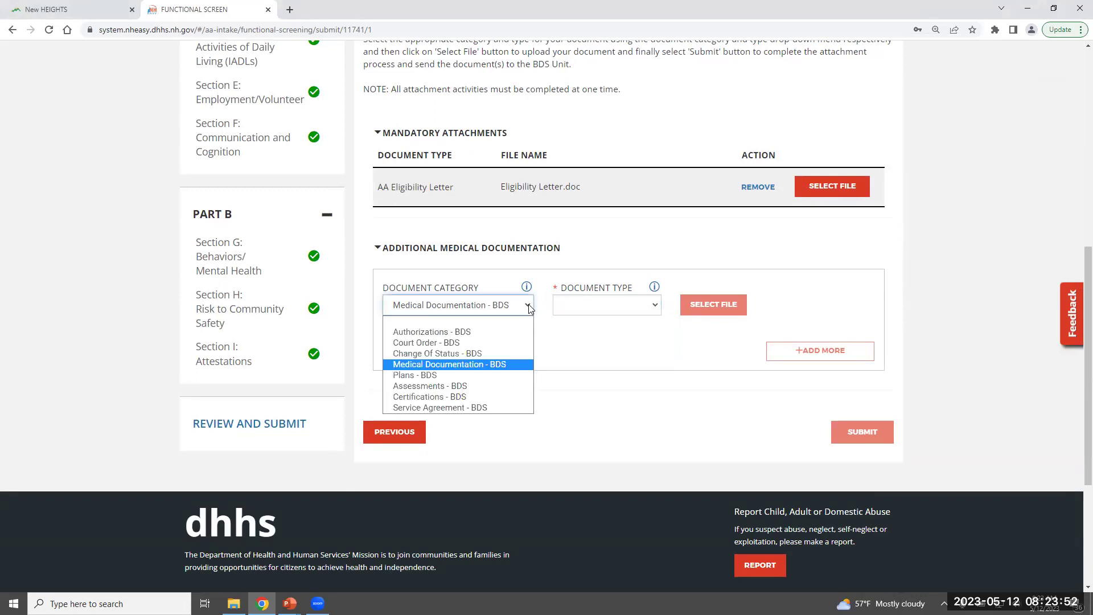
click(477, 323)
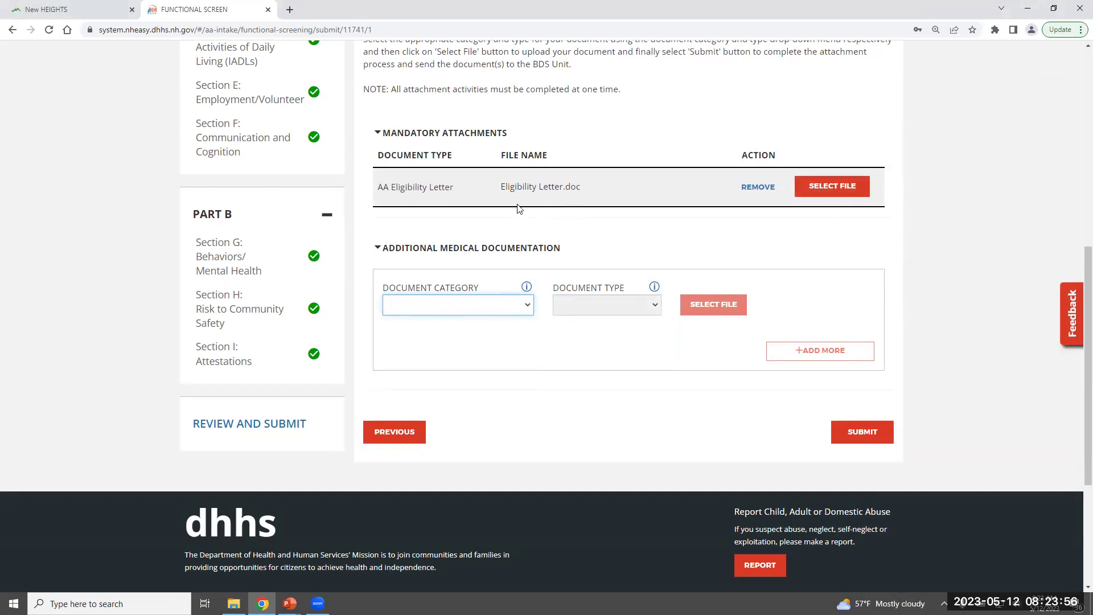
Submit the functional screen and exit to the AA Intake Dashboard, continuing past the file upload warning.
click(860, 439)
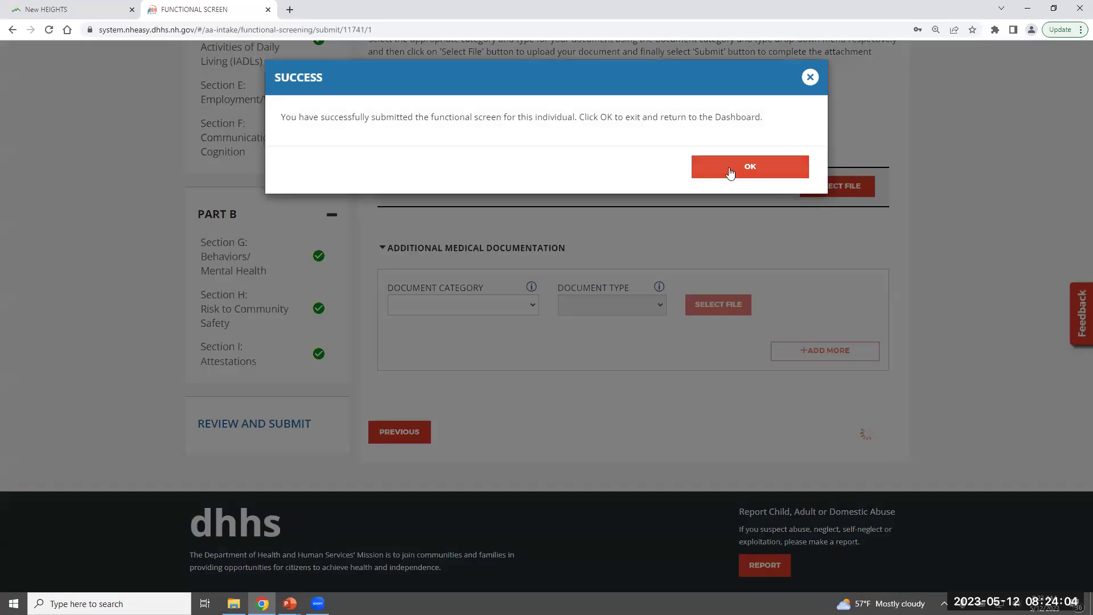
click(730, 171)
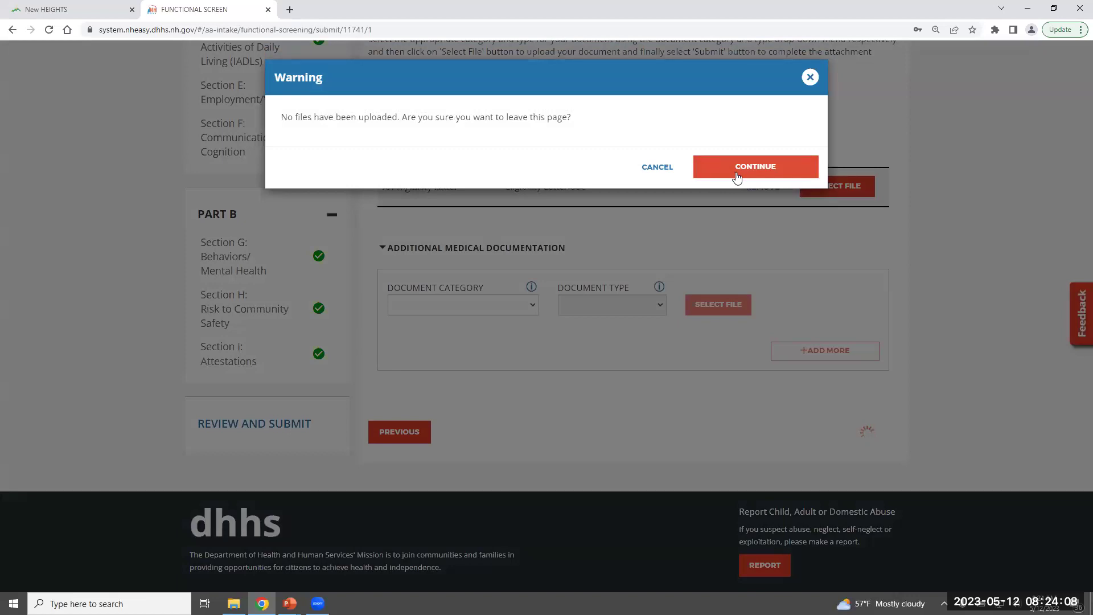
click(737, 177)
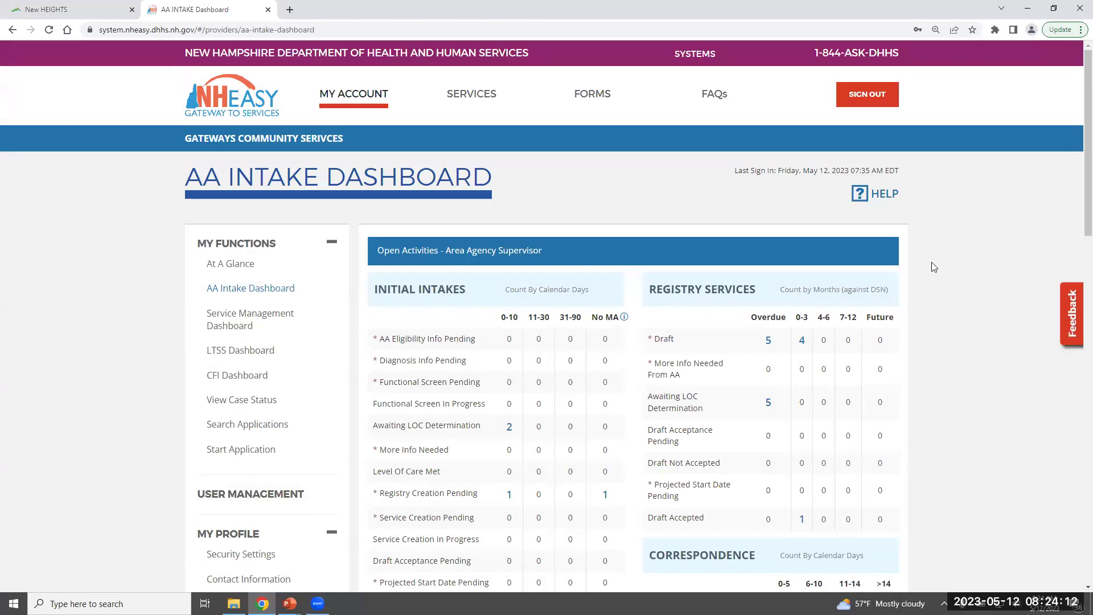
Open the initial intakes Awaiting LOC Determination for 0-10 days and check the client's entry in the list.
scroll(937, 279, down, 2)
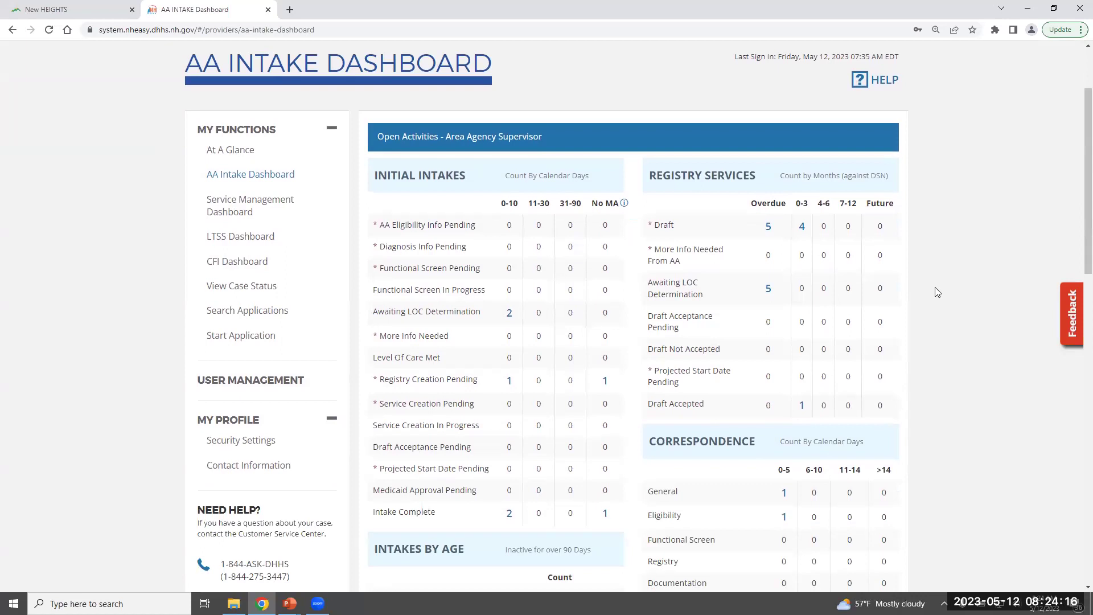
scroll(931, 296, down, 5)
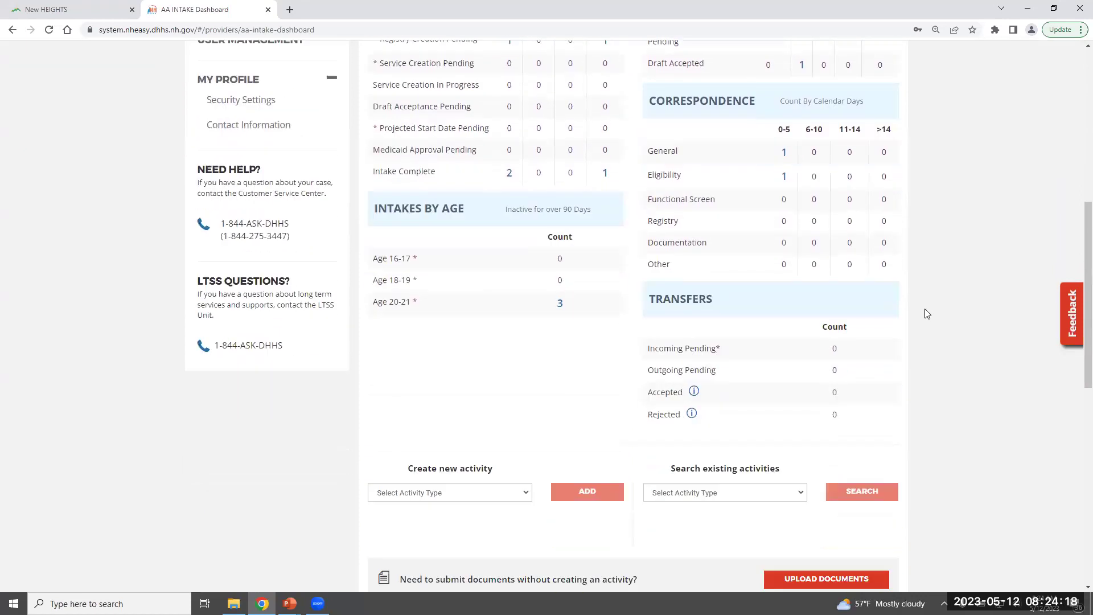
scroll(926, 314, up, 2)
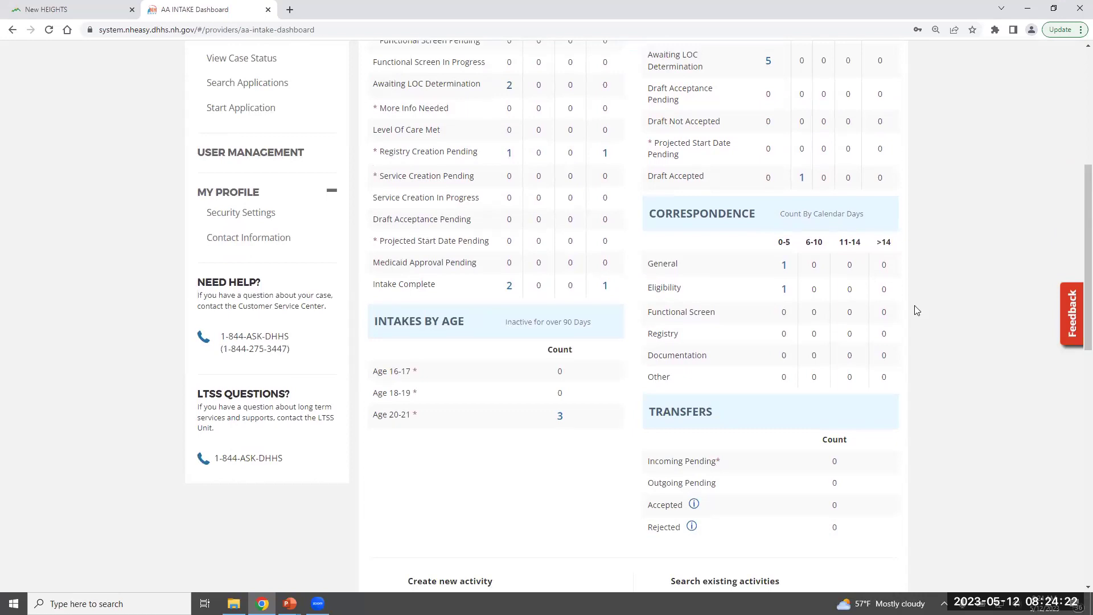
scroll(919, 310, up, 2)
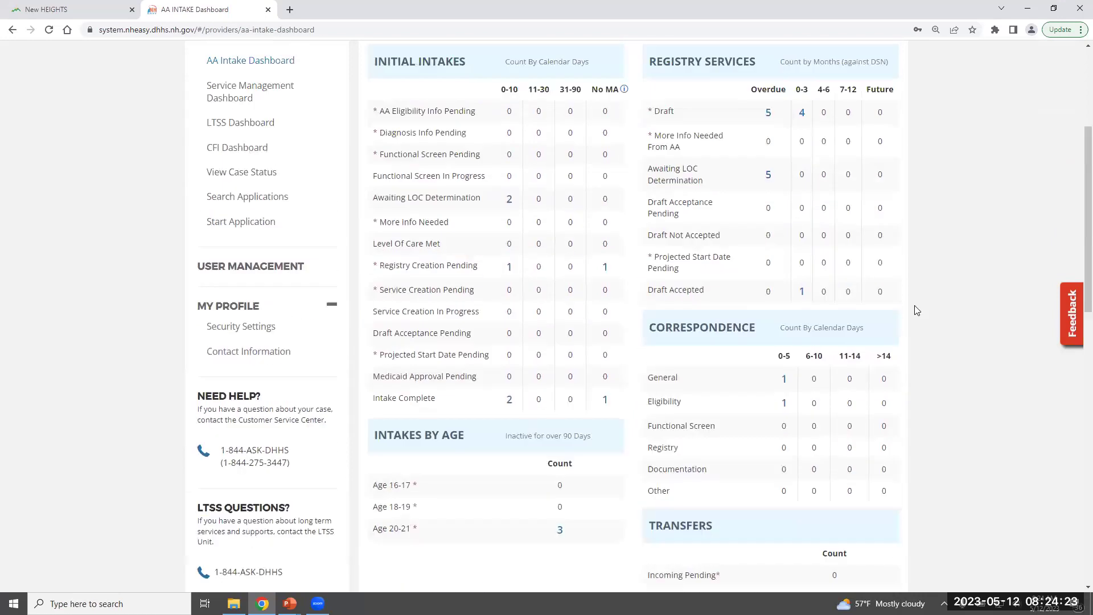
click(509, 199)
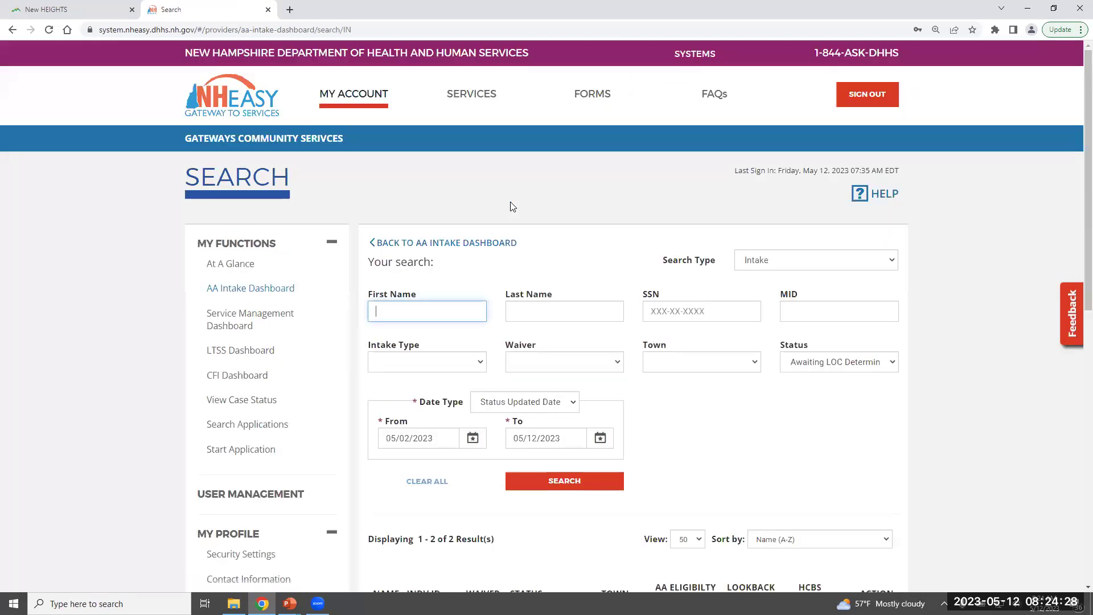
scroll(618, 214, down, 4)
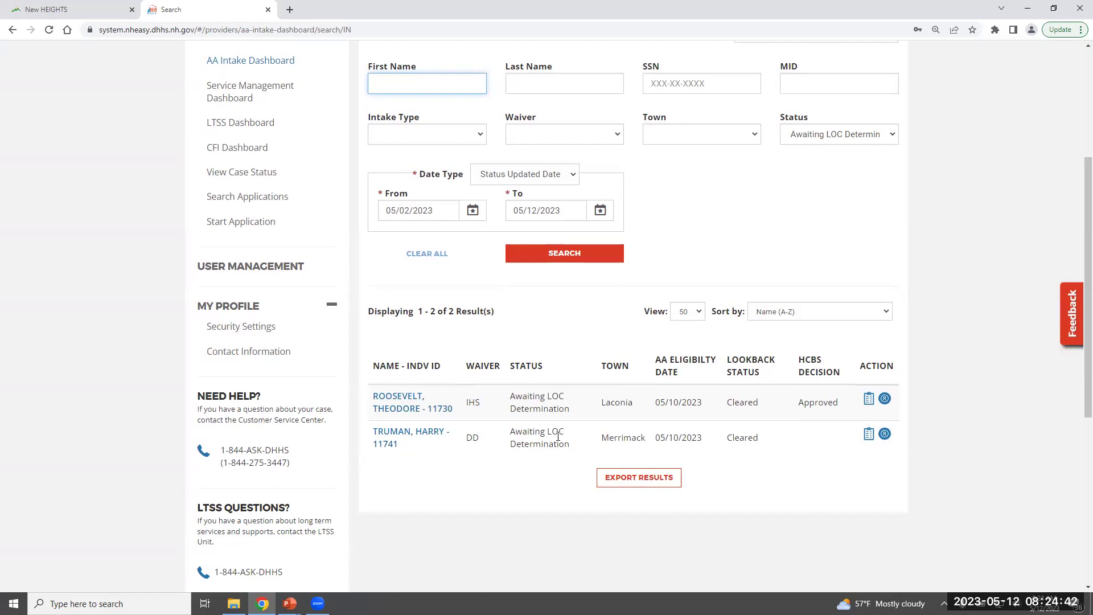
Return to the AA Intake Dashboard and search the existing Functional Screen activities without extra filters.
scroll(726, 358, up, 2)
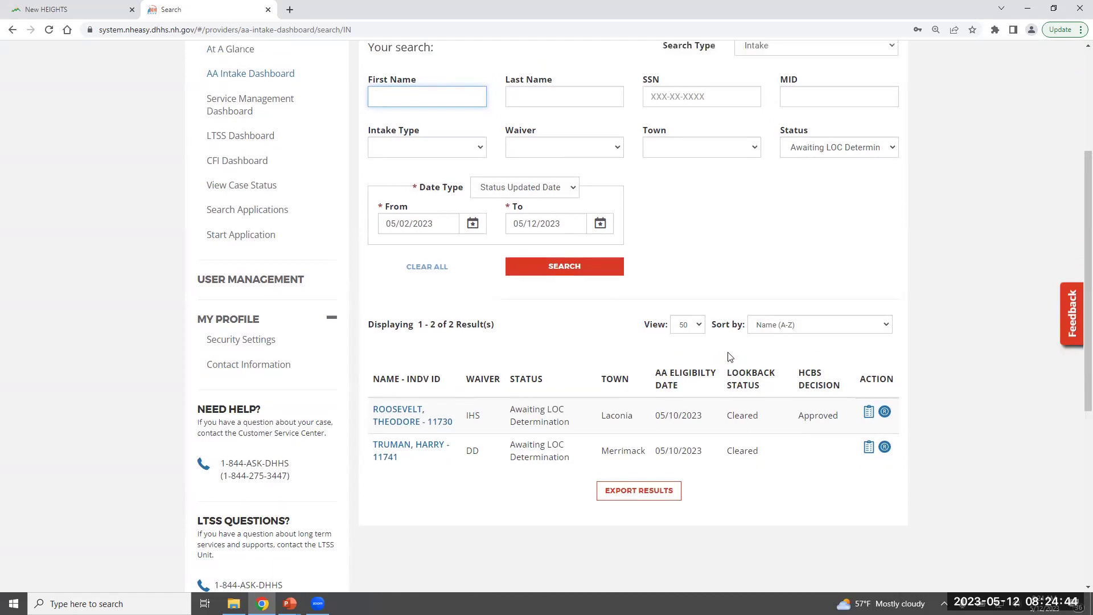
scroll(725, 358, up, 1)
click(486, 188)
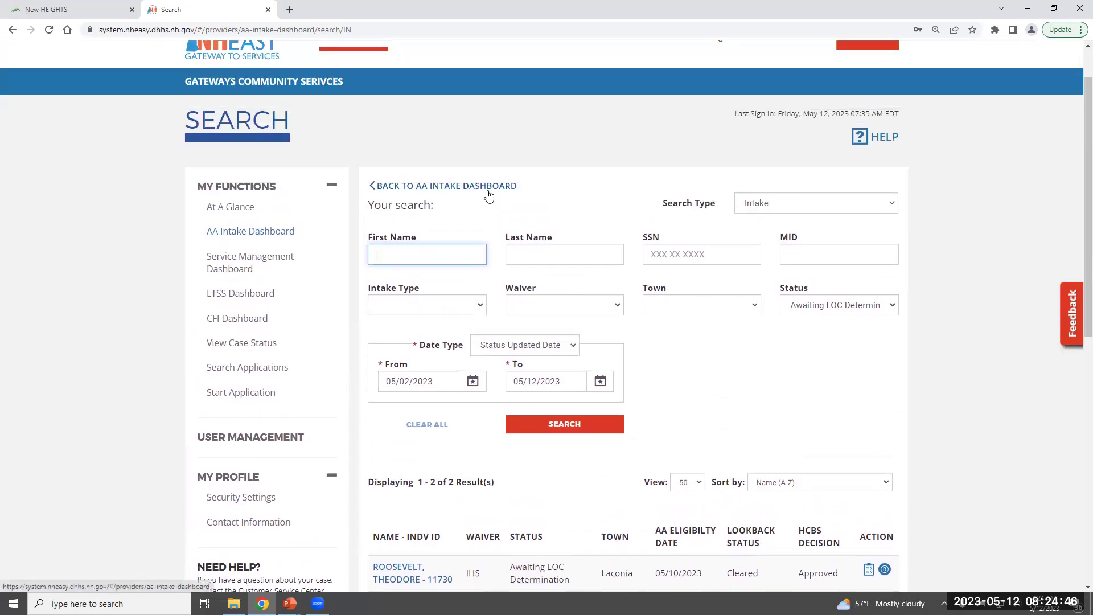
scroll(731, 271, down, 10)
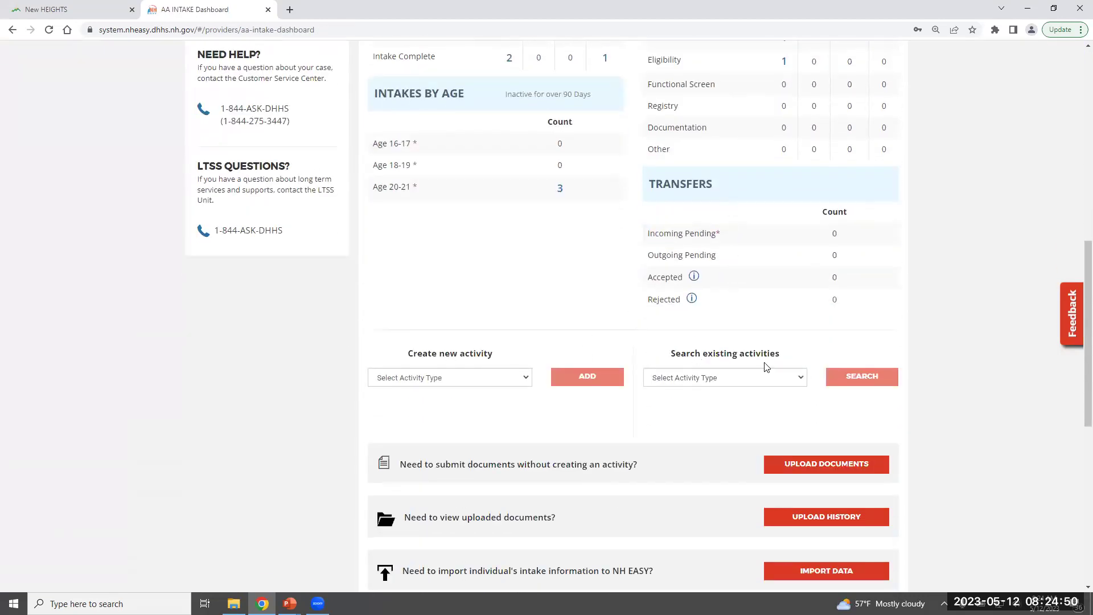
click(802, 379)
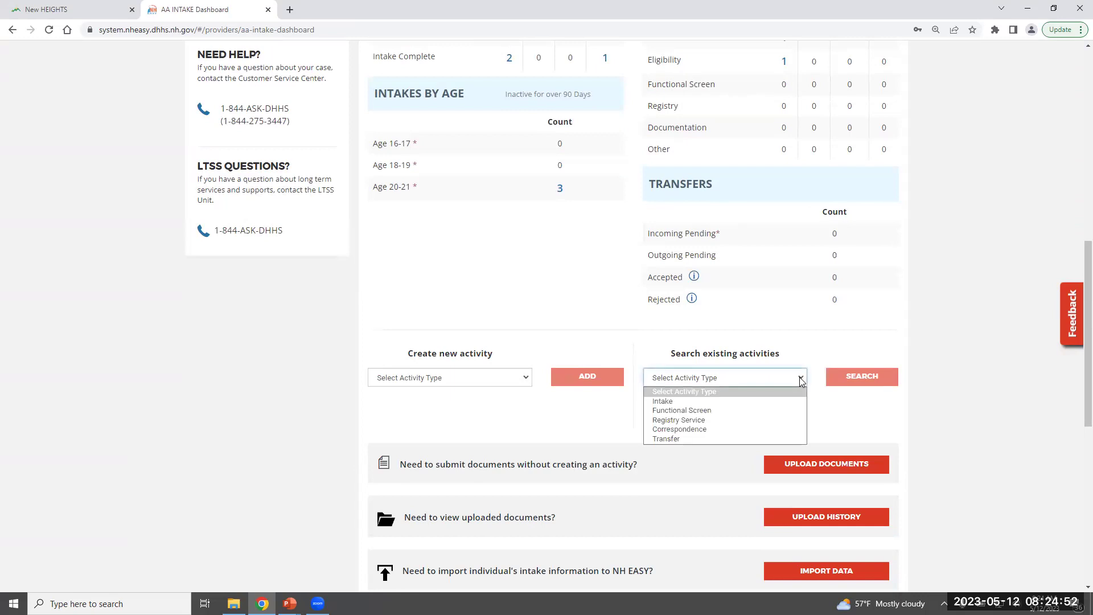
click(758, 411)
click(856, 383)
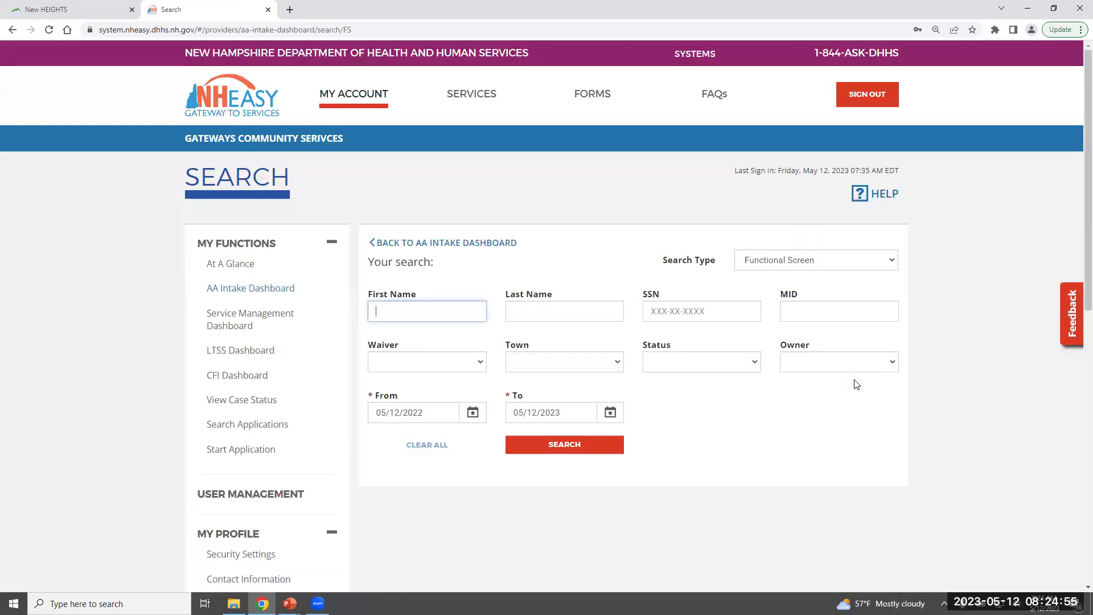
click(567, 448)
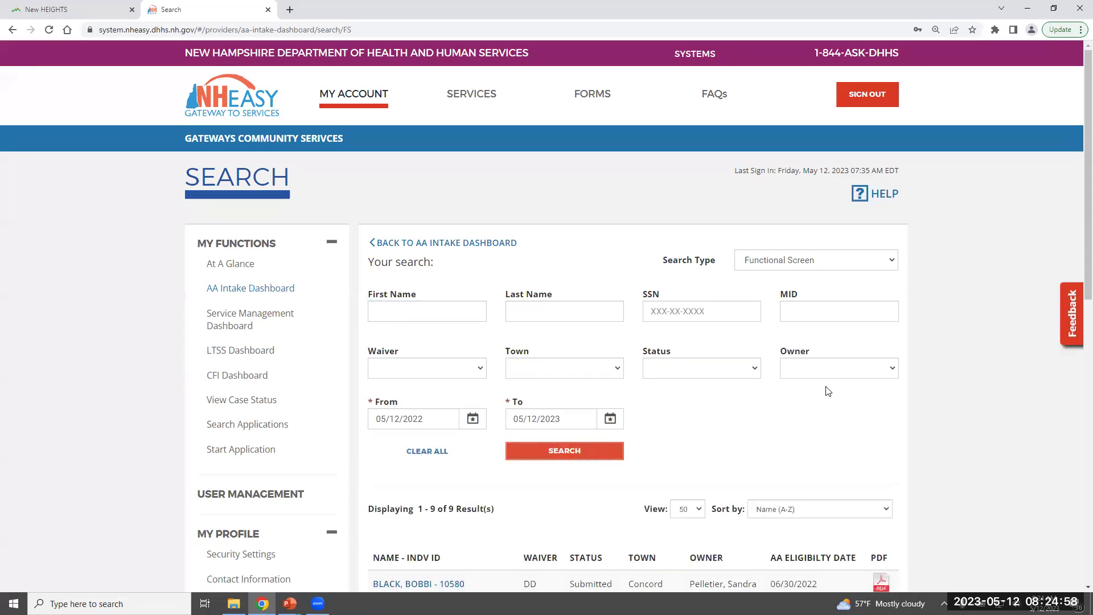
View the PDF of the Merrimack client's submitted functional screen and close it.
scroll(823, 392, down, 4)
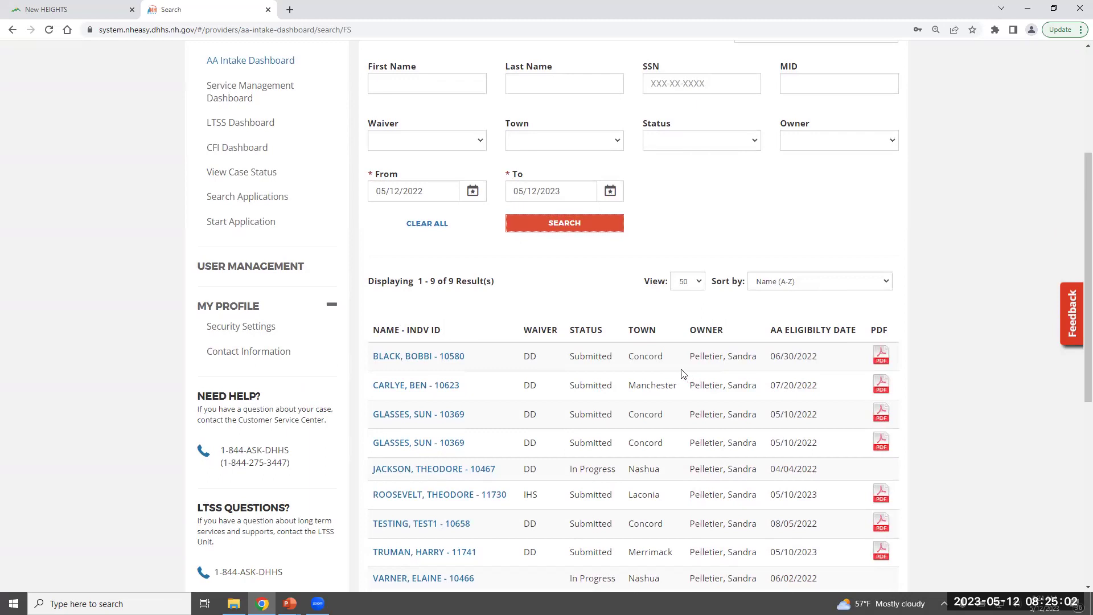
scroll(655, 373, down, 2)
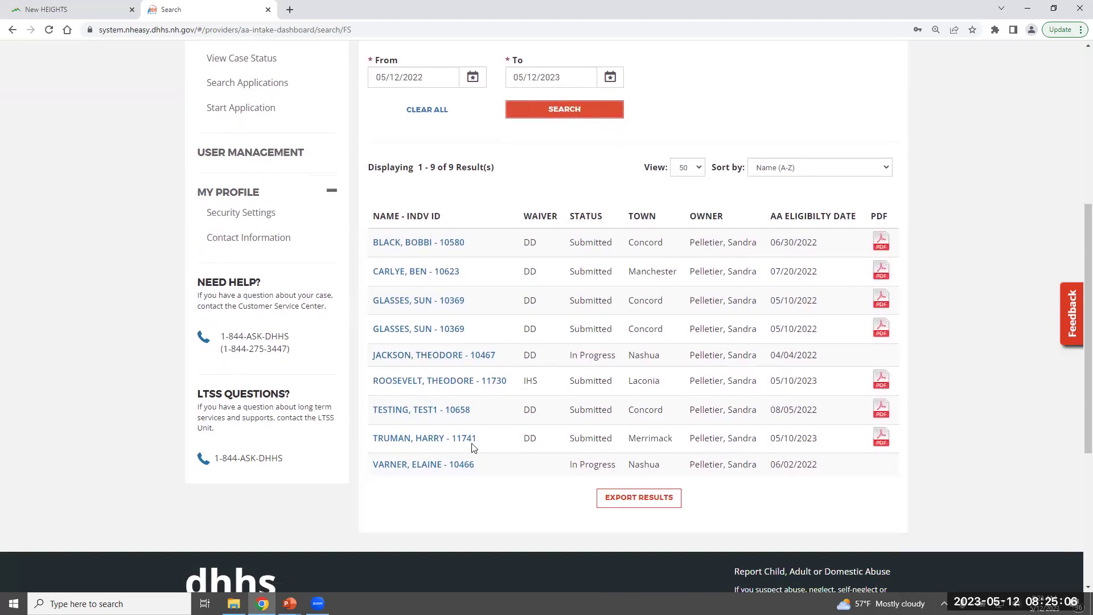
click(881, 439)
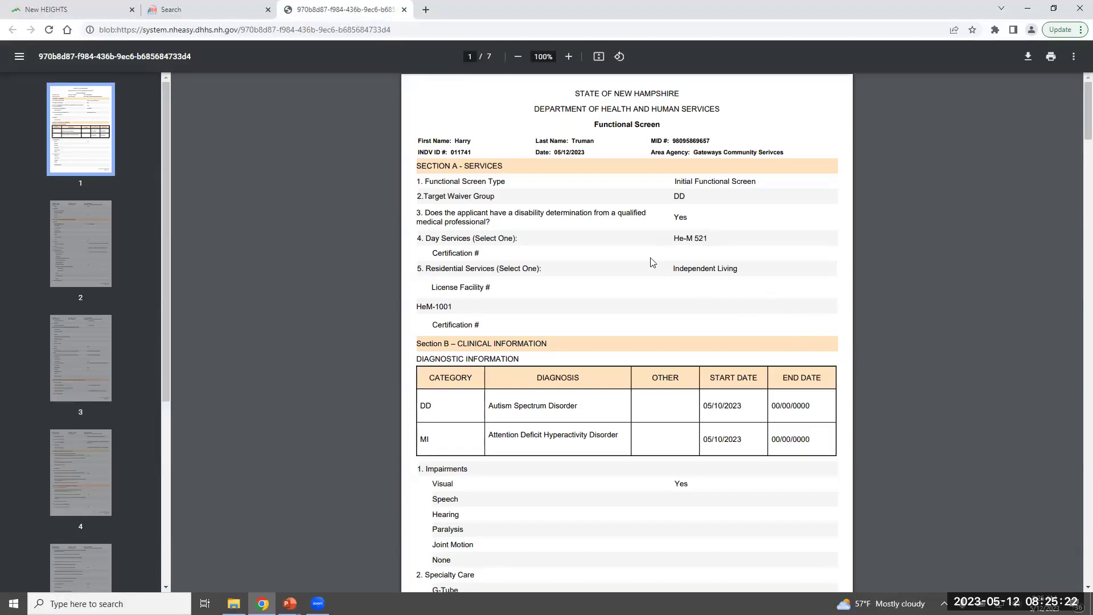
click(404, 10)
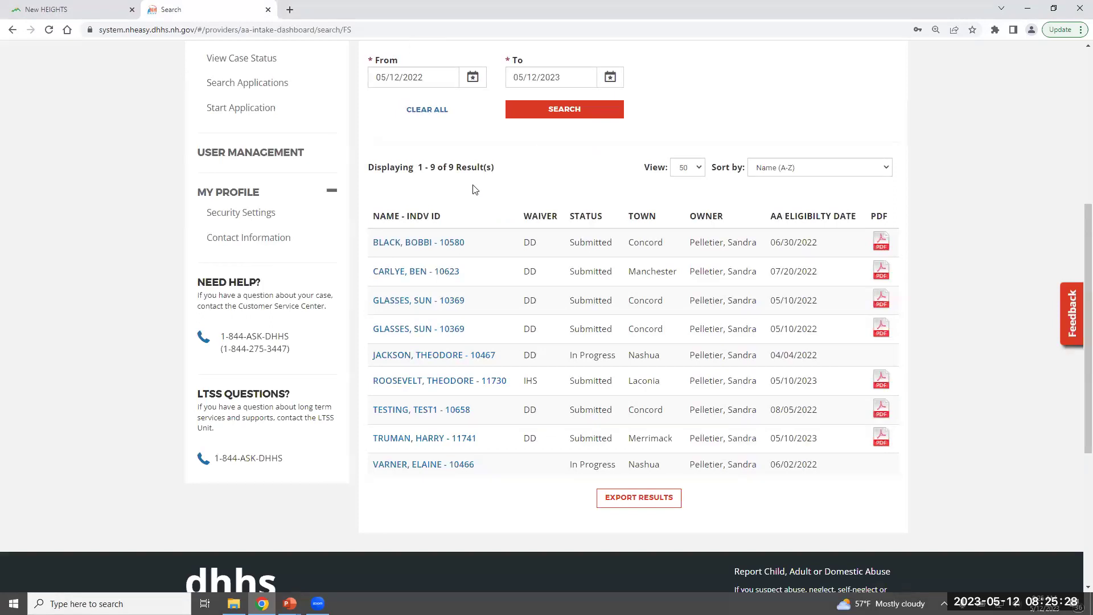
Return to the AA Intake Dashboard and review the Initial Intakes and Correspondence sections.
scroll(475, 189, up, 6)
click(479, 244)
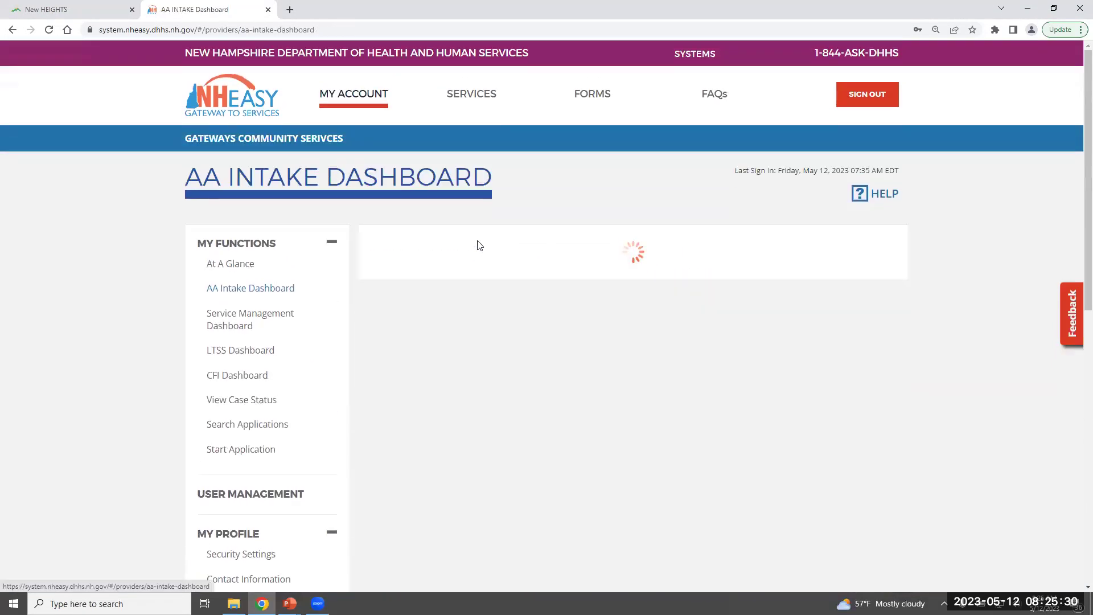
scroll(496, 231, down, 3)
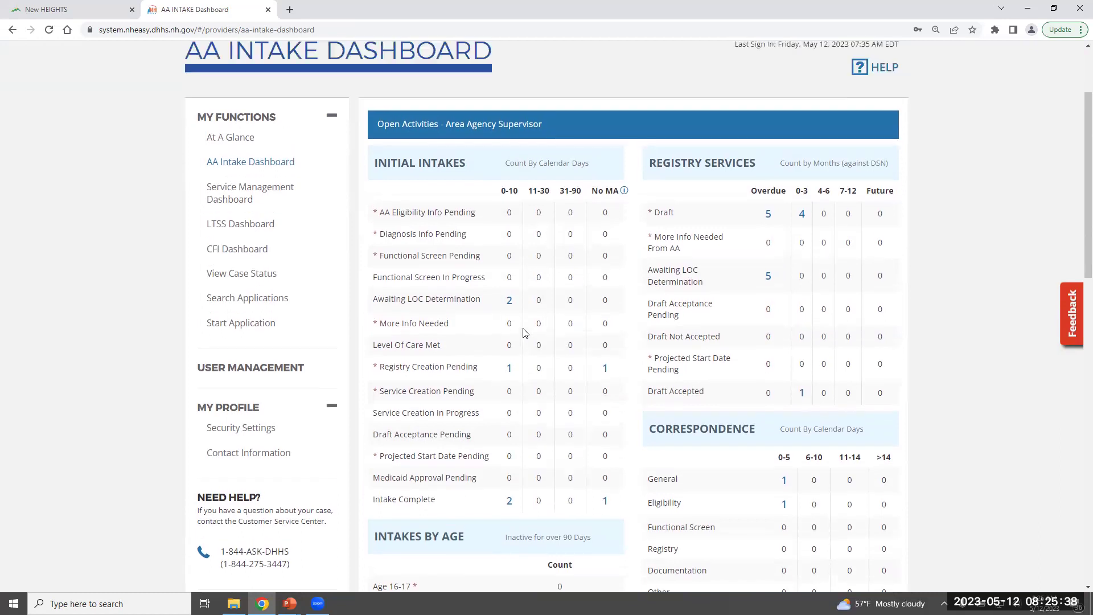
scroll(528, 311, up, 1)
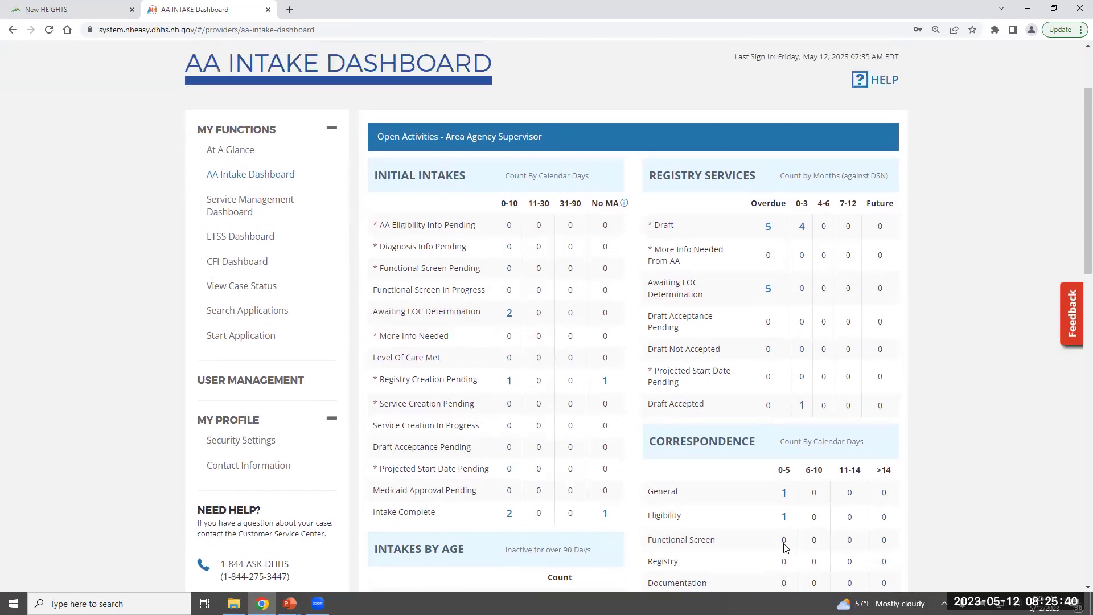